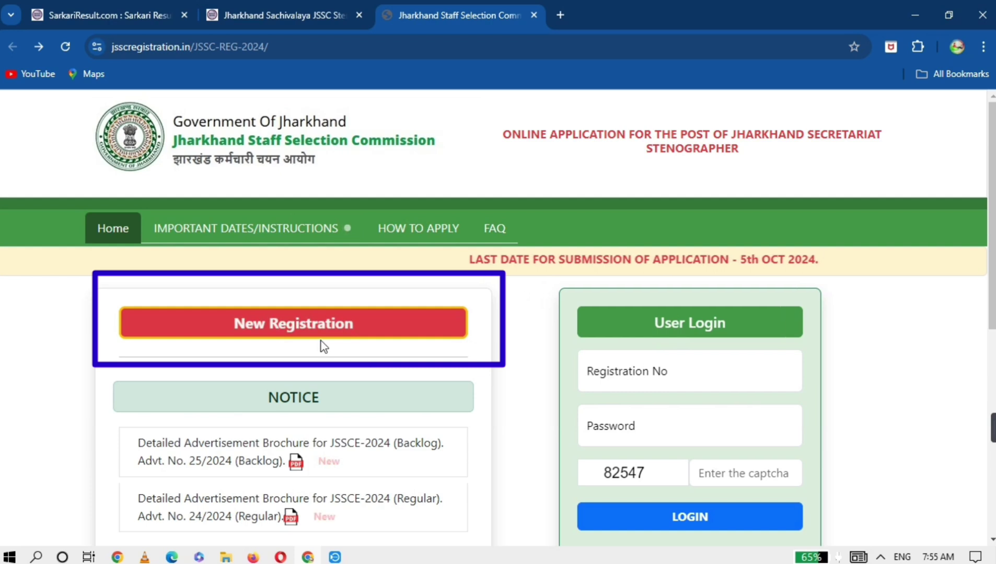
# - Start a new registration and mark the applicant as an Indian citizen (Yes)
pyautogui.click(319, 330)
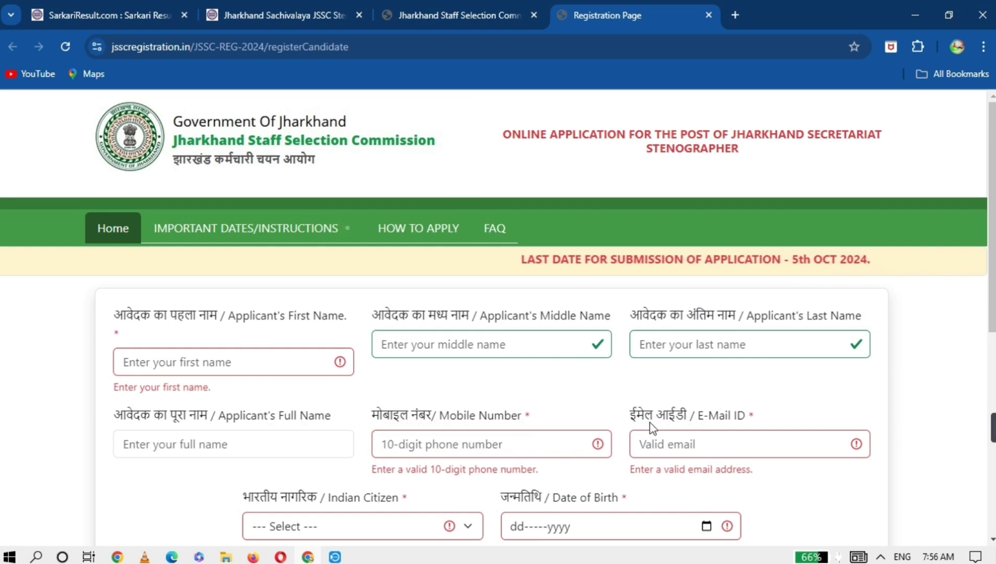
pyautogui.scroll(-2, 651, 427)
pyautogui.scroll(-1, 651, 426)
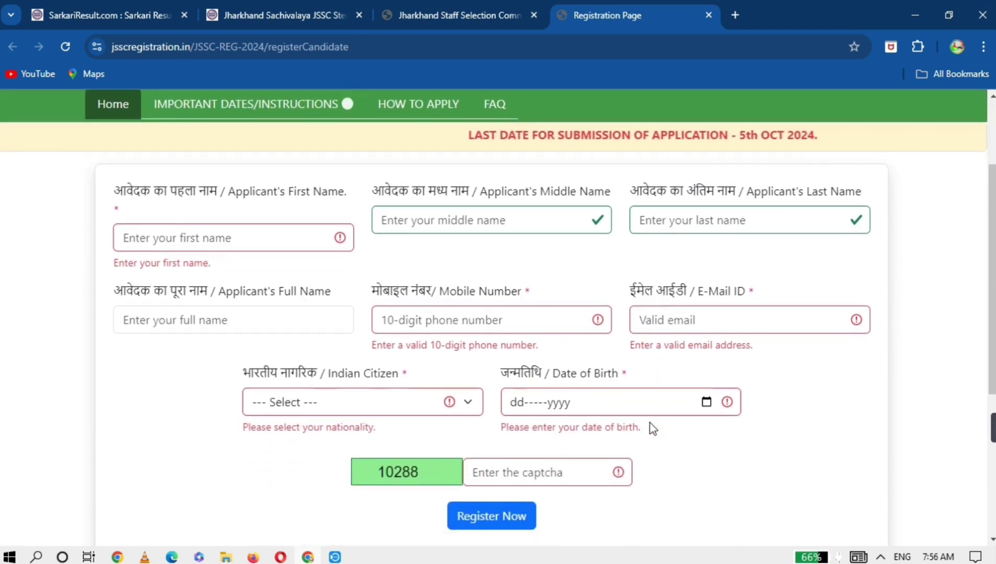
pyautogui.click(349, 401)
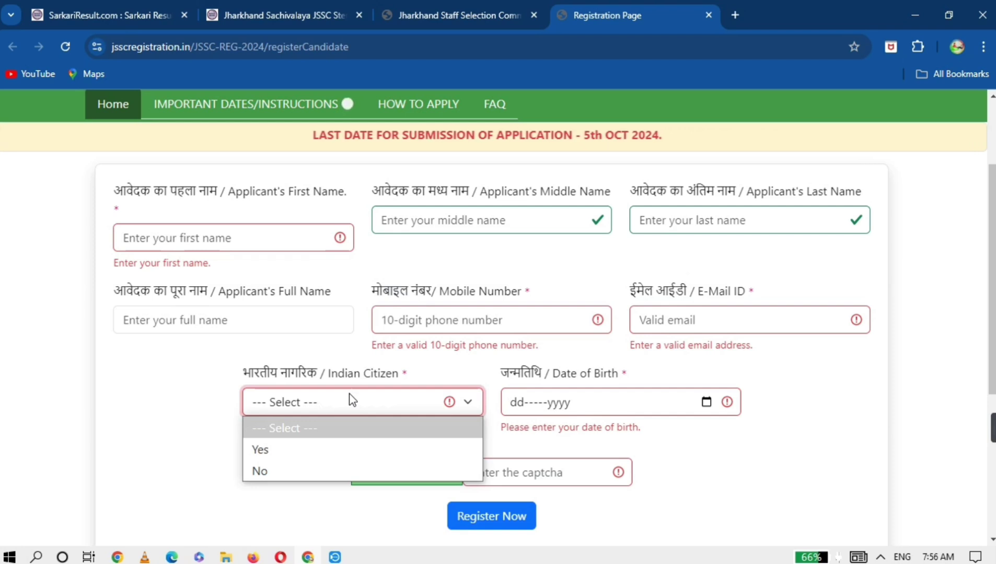
pyautogui.click(273, 448)
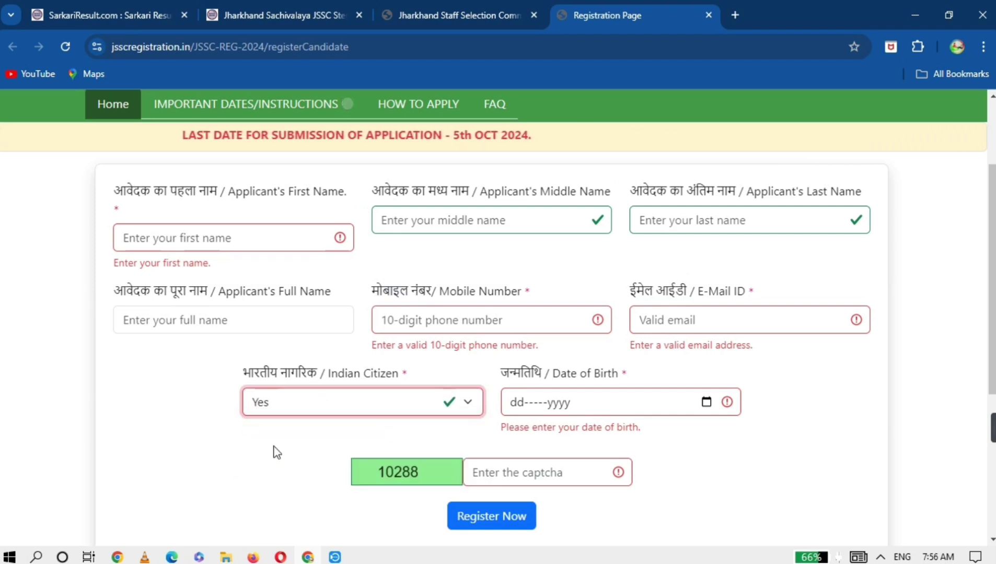
# - Set the date of birth to 04-Sep-2024 and register to receive an OTP
pyautogui.click(562, 404)
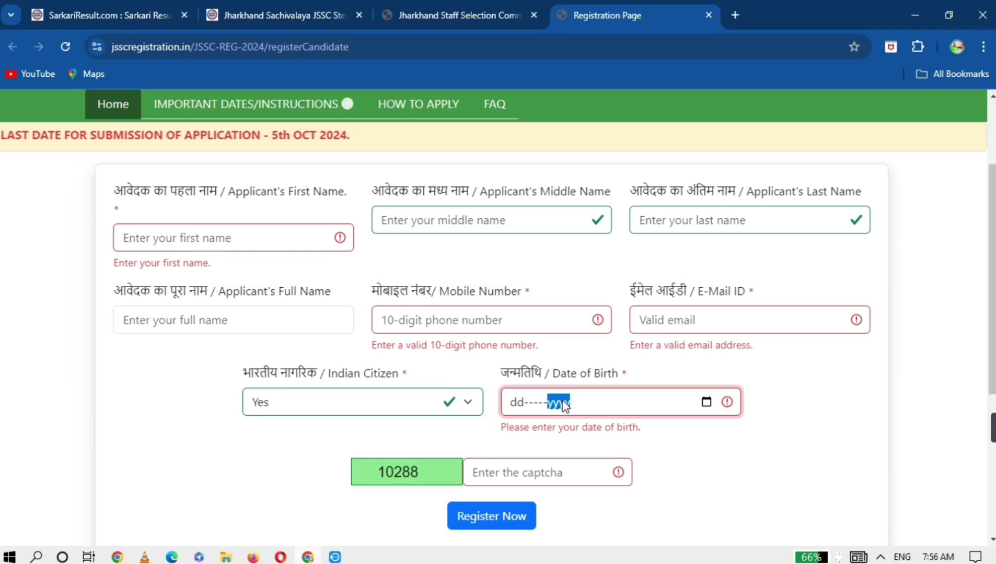
pyautogui.click(539, 403)
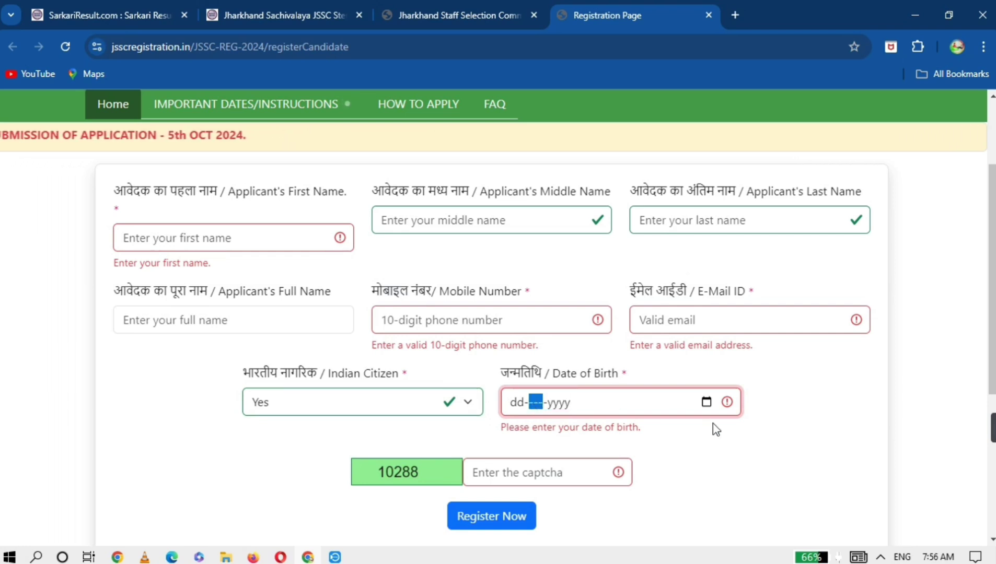
pyautogui.click(707, 403)
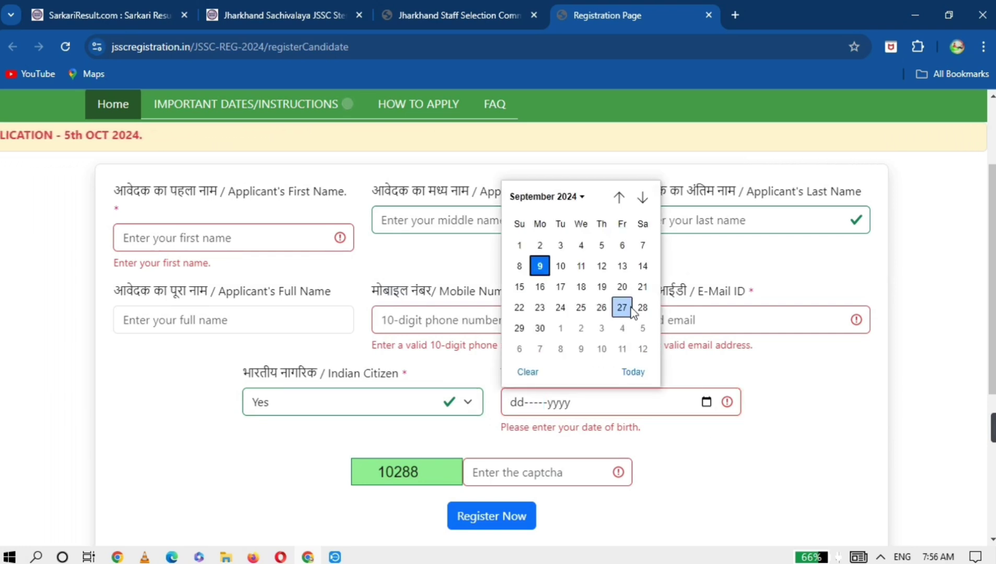
pyautogui.click(584, 251)
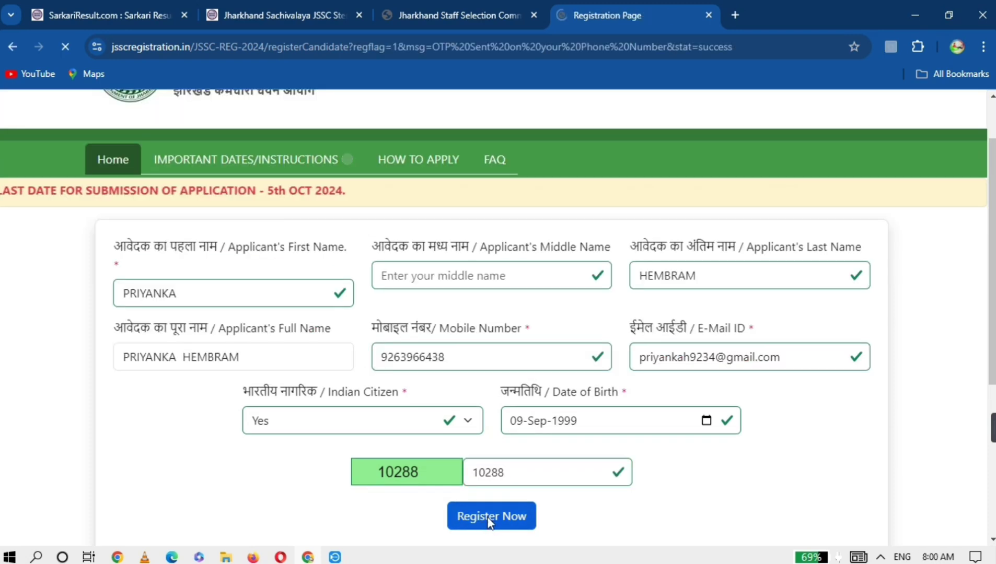
pyautogui.click(488, 517)
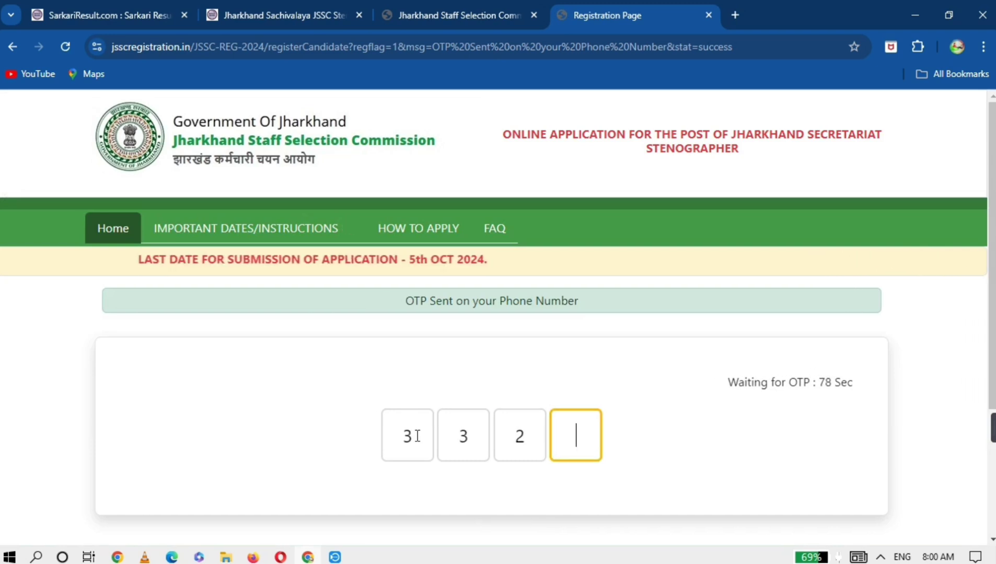
# - Enter the four-digit phone OTP and submit it to complete registration
pyautogui.write('3')
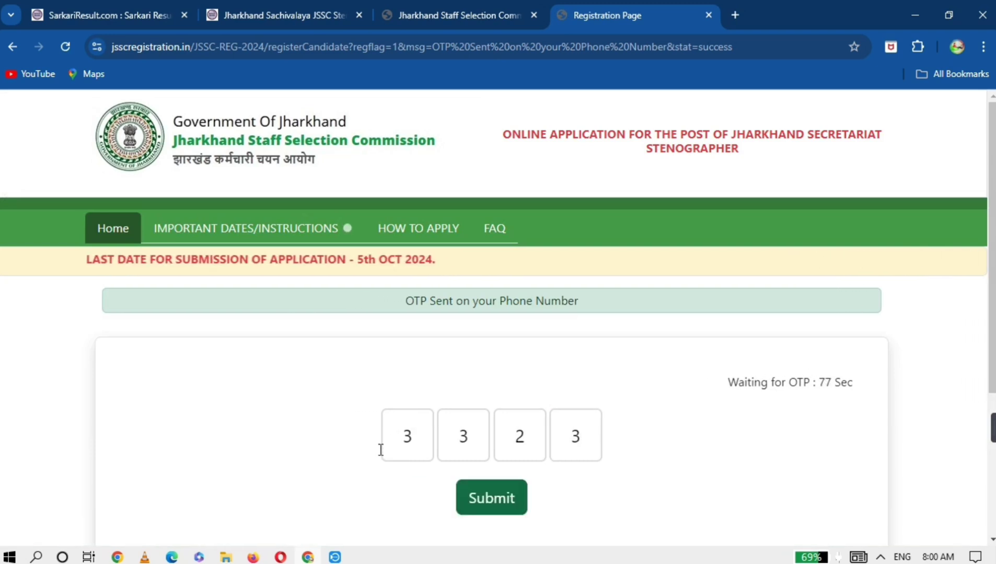
pyautogui.click(482, 502)
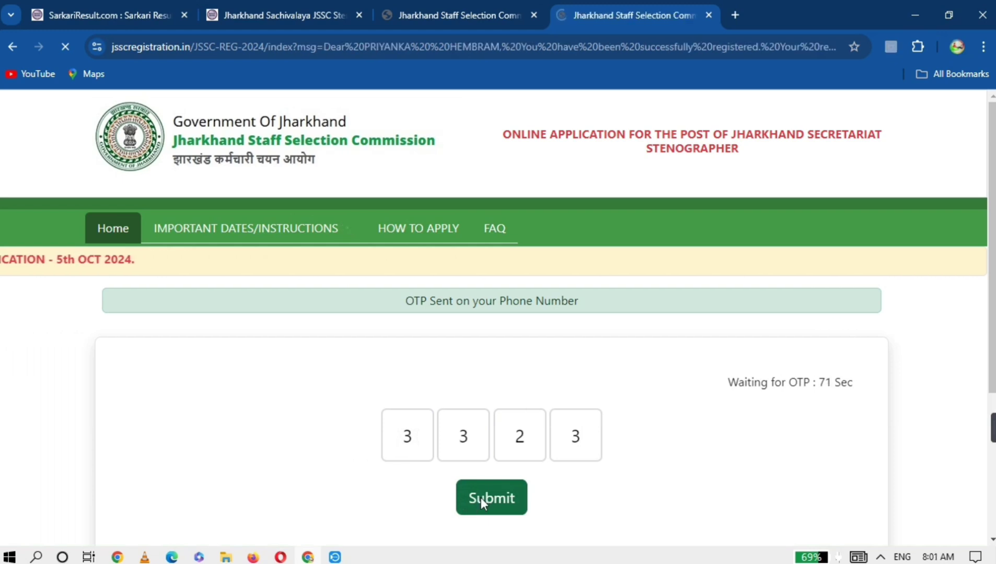
pyautogui.scroll(-2, 667, 323)
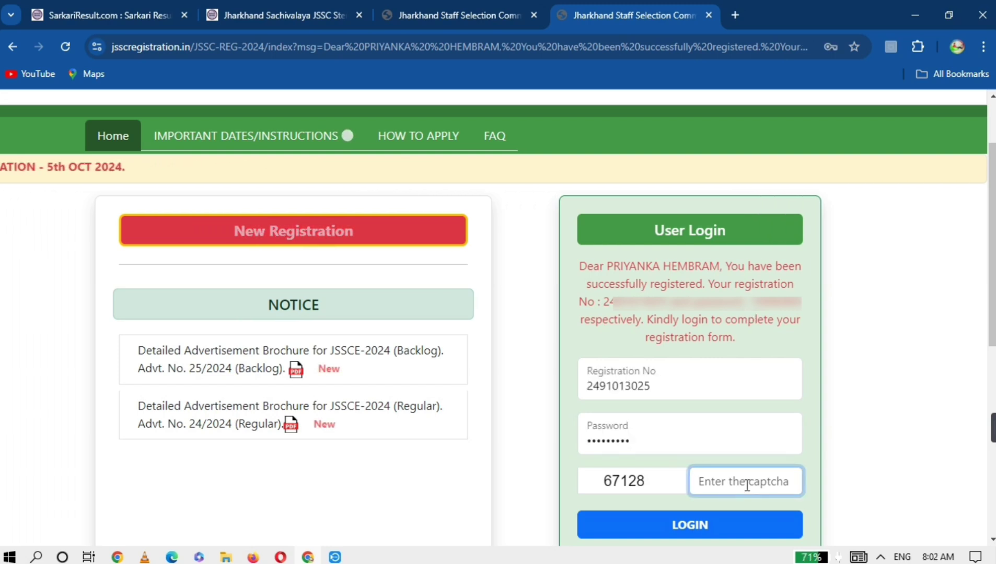
# - Enter the displayed captcha and log in with the new registration
pyautogui.write('67128')
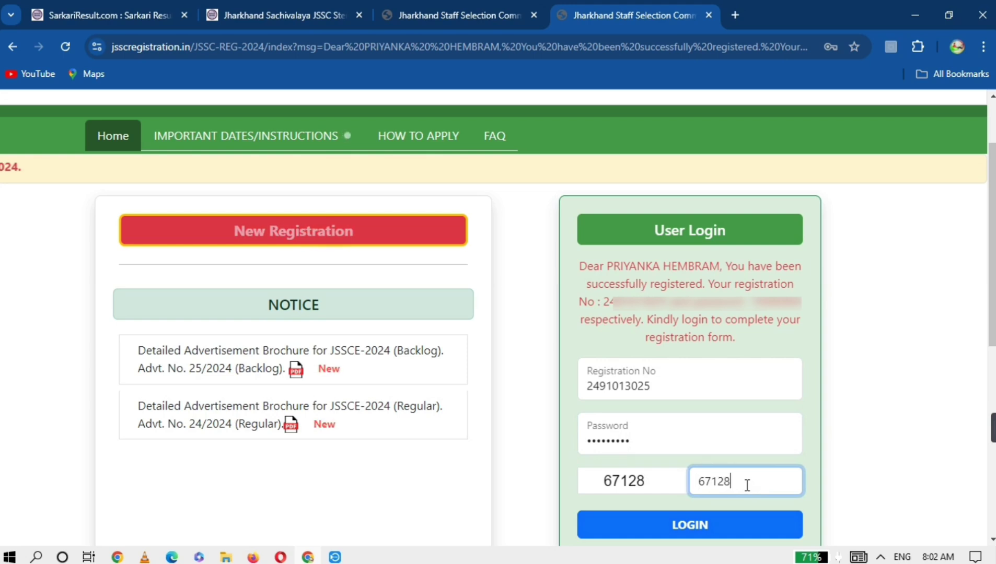
pyautogui.click(707, 523)
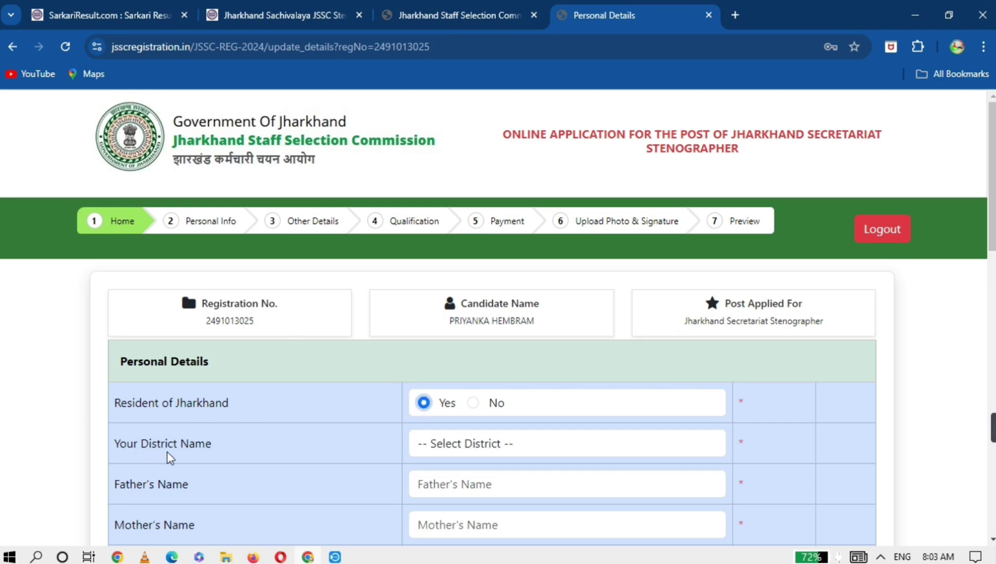
# - Set Your District Name to Dhanbad
pyautogui.click(488, 438)
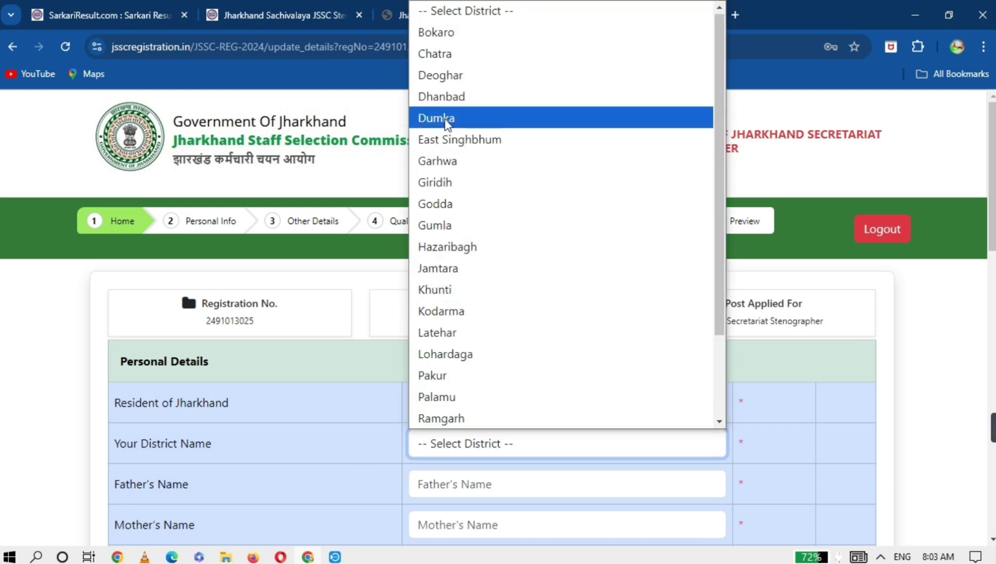
pyautogui.click(450, 102)
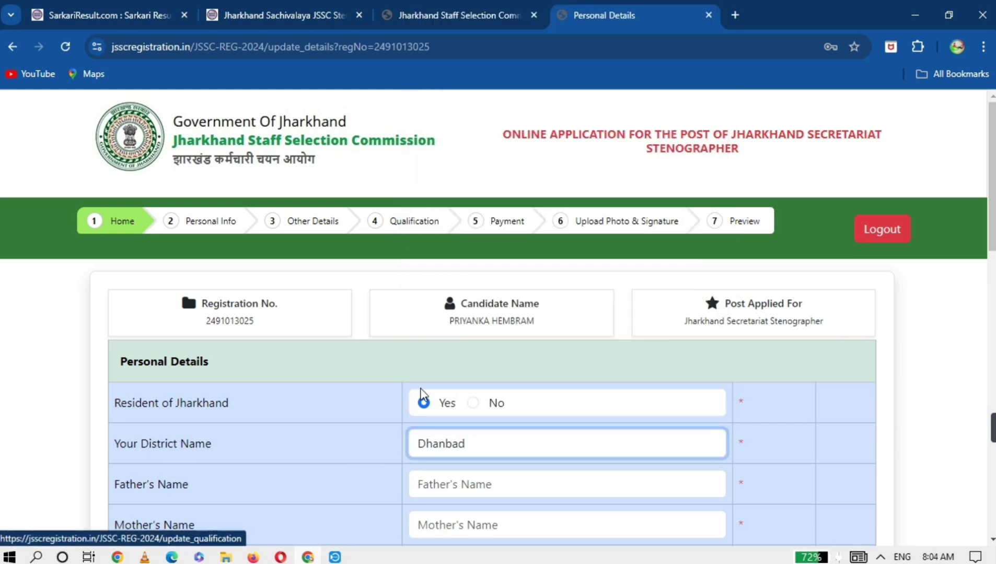
pyautogui.scroll(-4, 349, 281)
pyautogui.scroll(1, 349, 281)
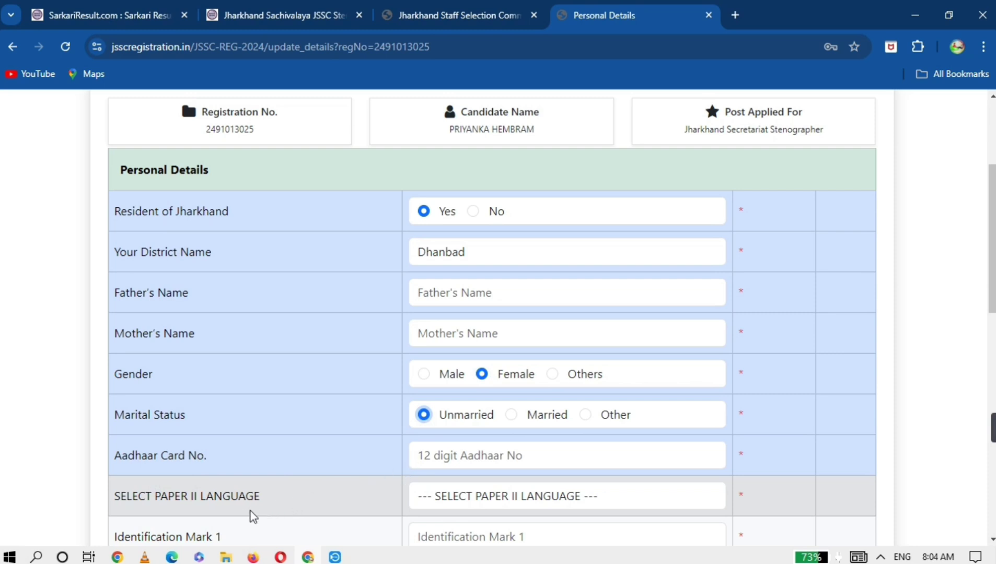
# - Choose SANTHALI as the Paper II language
pyautogui.click(520, 500)
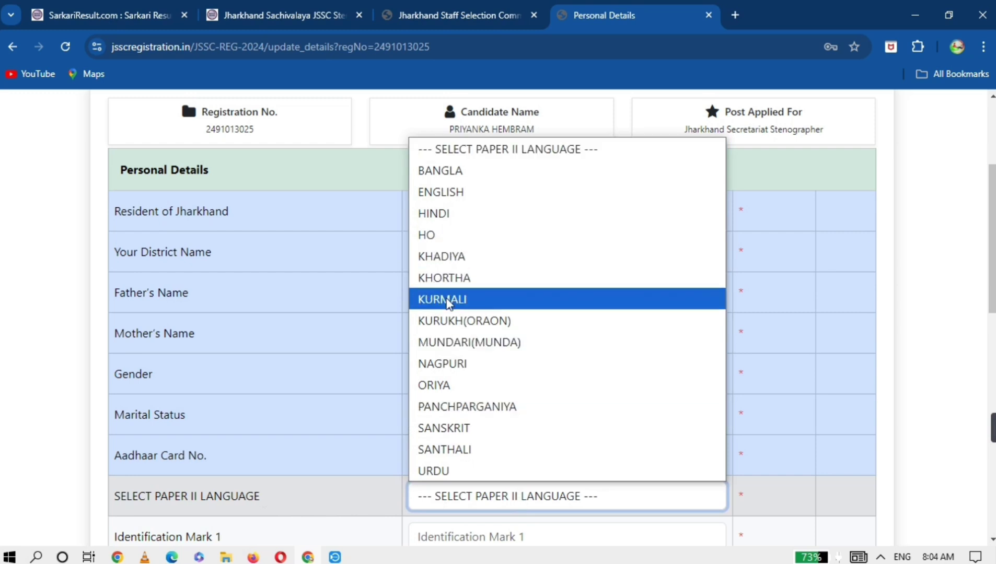
pyautogui.click(438, 451)
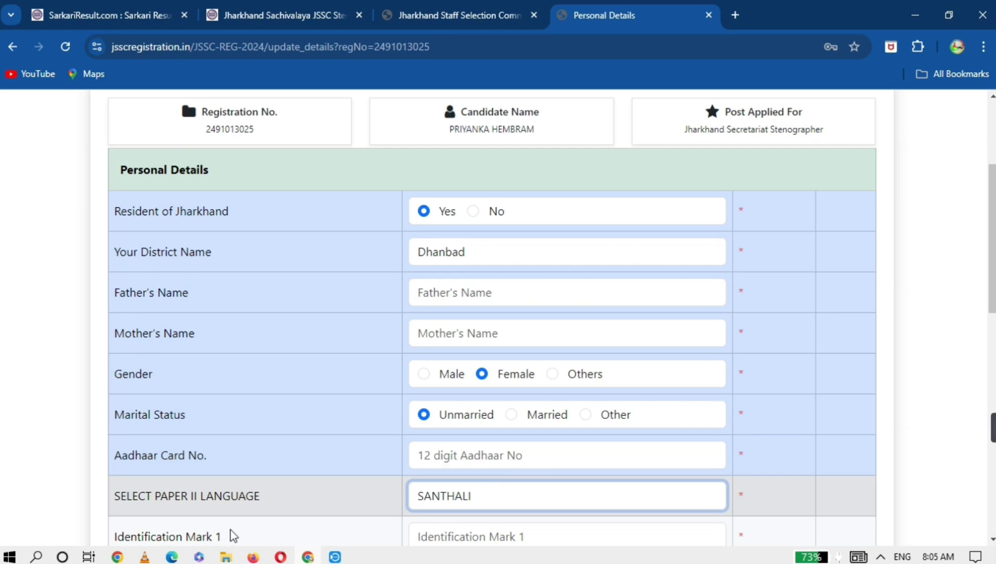
pyautogui.scroll(-1, 232, 535)
pyautogui.scroll(-2, 233, 536)
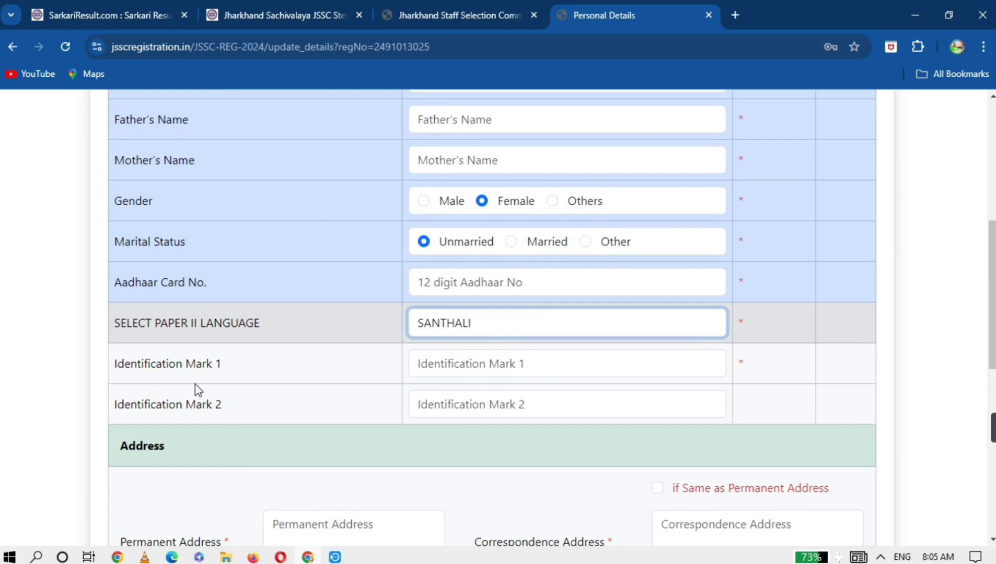
pyautogui.scroll(-2, 195, 385)
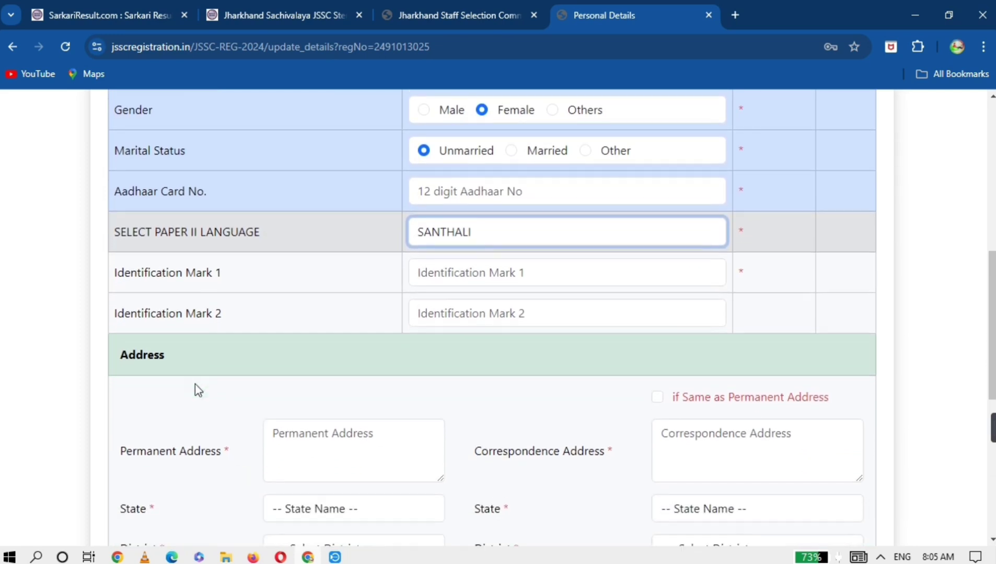
pyautogui.scroll(-1, 198, 390)
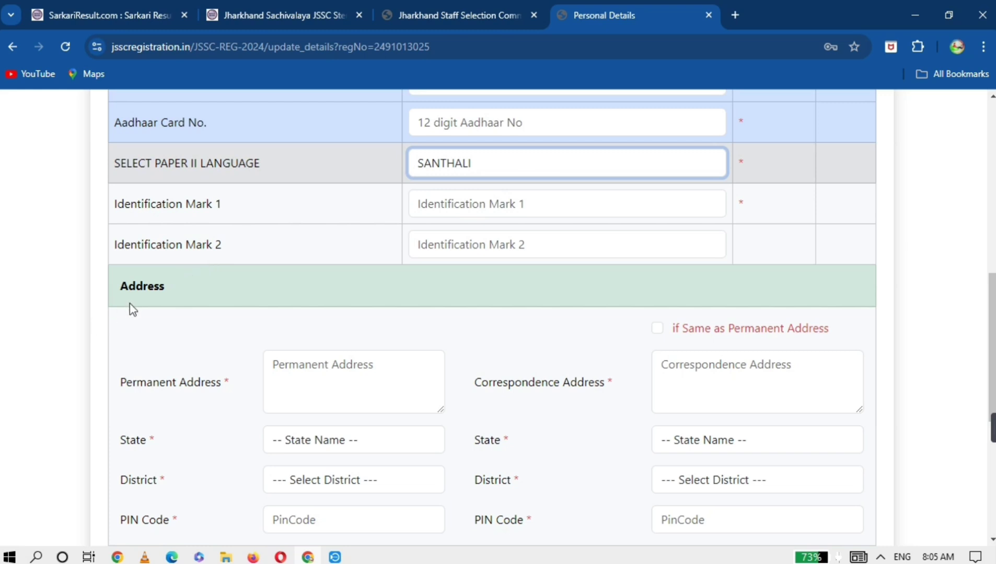
# - Fill the permanent address with state Jharkhand, district Dhanbad and PIN 828204
pyautogui.scroll(-3, 135, 308)
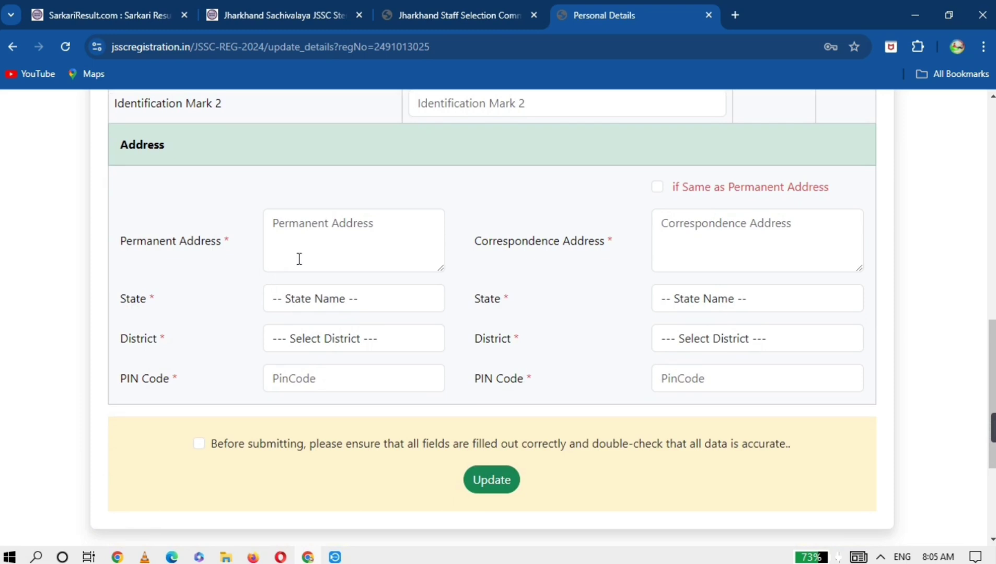
pyautogui.click(314, 298)
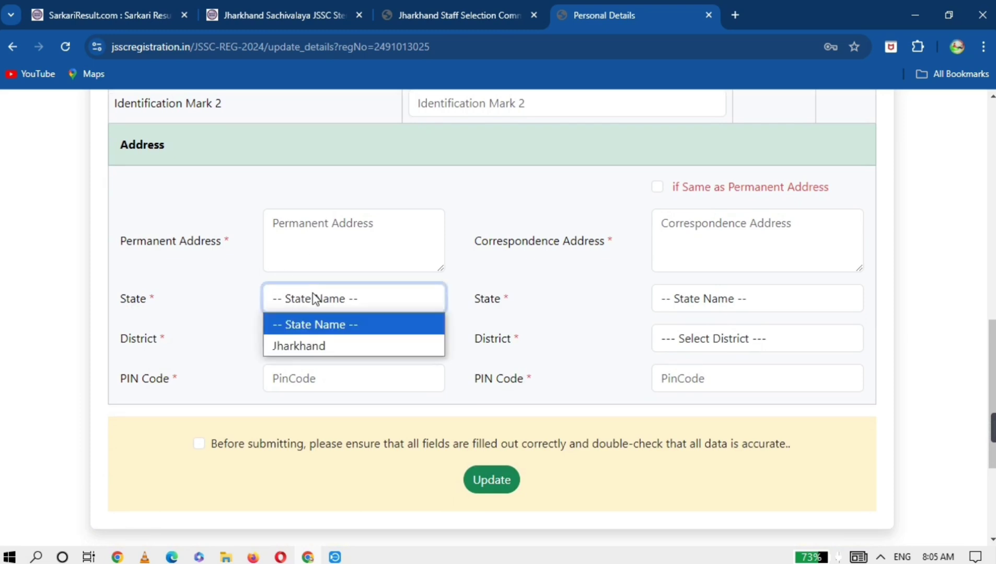
pyautogui.click(287, 346)
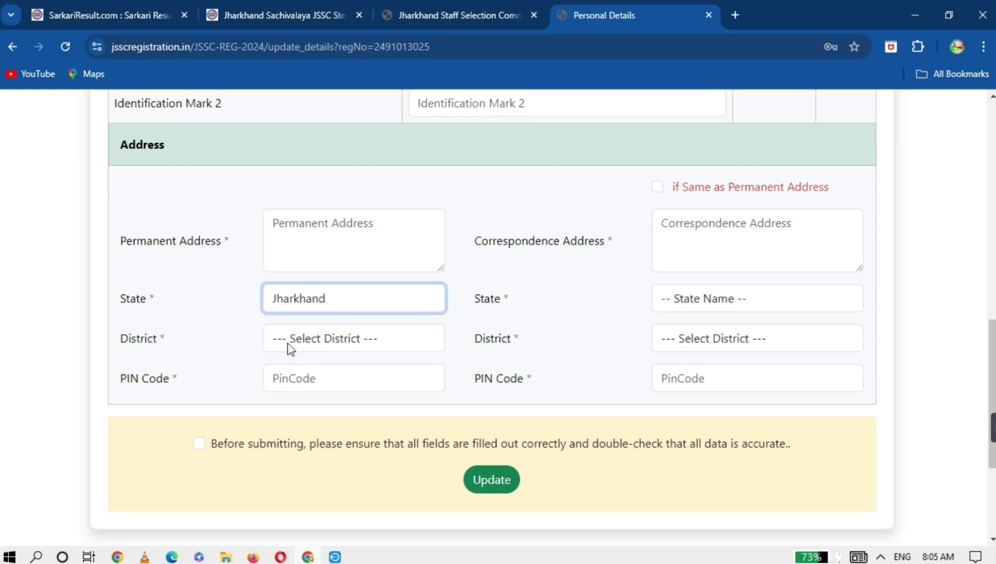
pyautogui.click(298, 341)
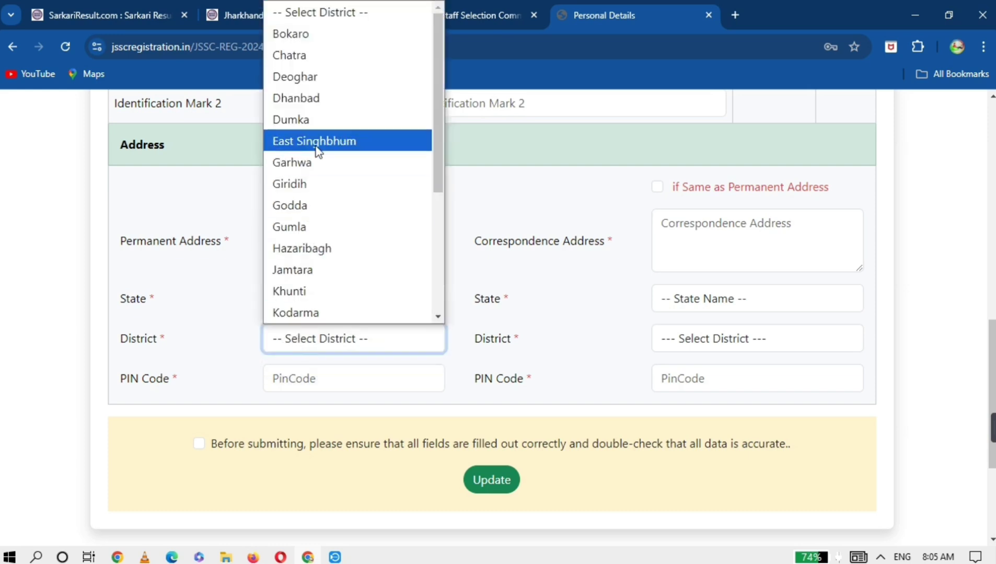
pyautogui.click(315, 105)
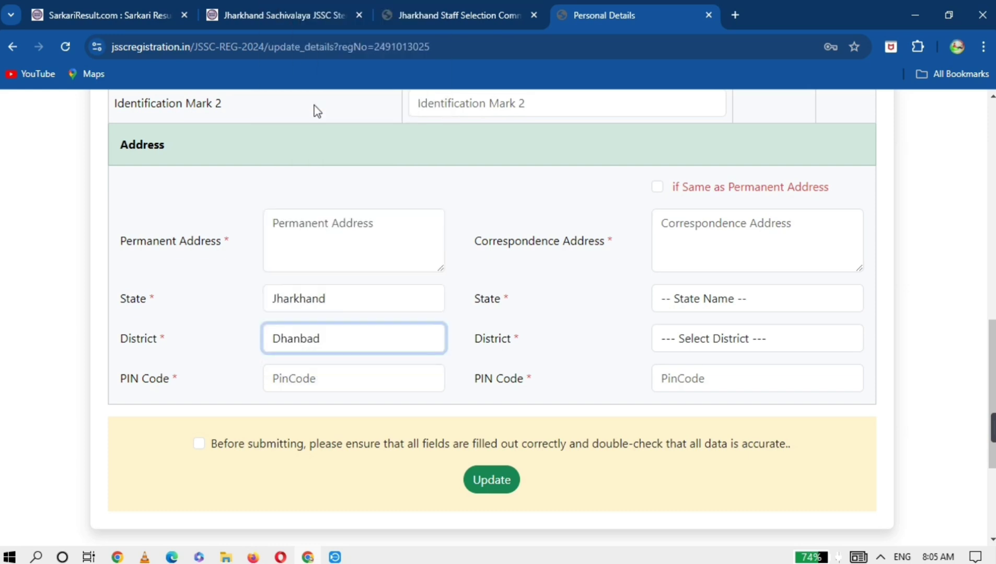
pyautogui.click(294, 379)
pyautogui.write('828204')
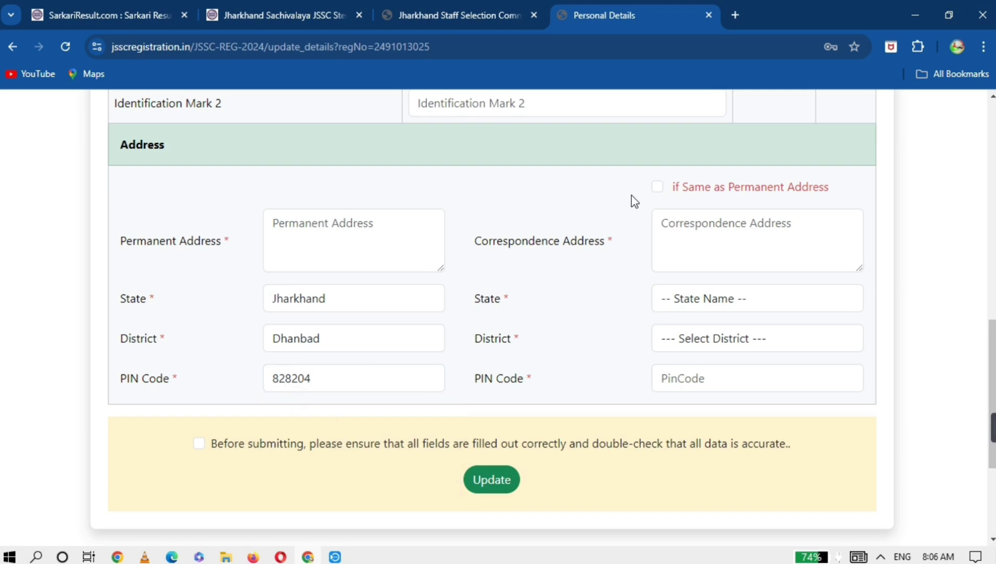
# - Copy it to the correspondence address, accept the disclaimer and save the personal details
pyautogui.click(658, 187)
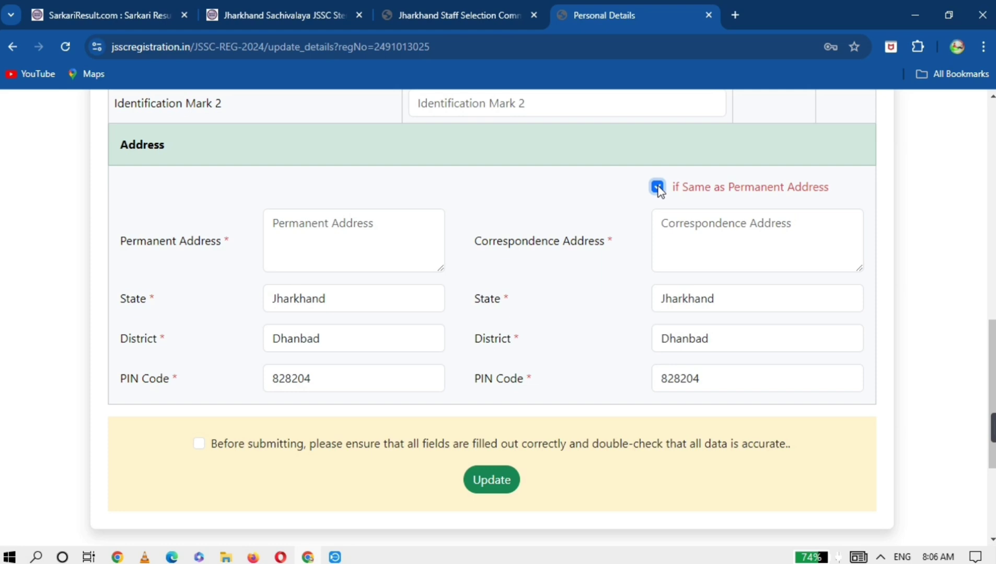
pyautogui.click(199, 445)
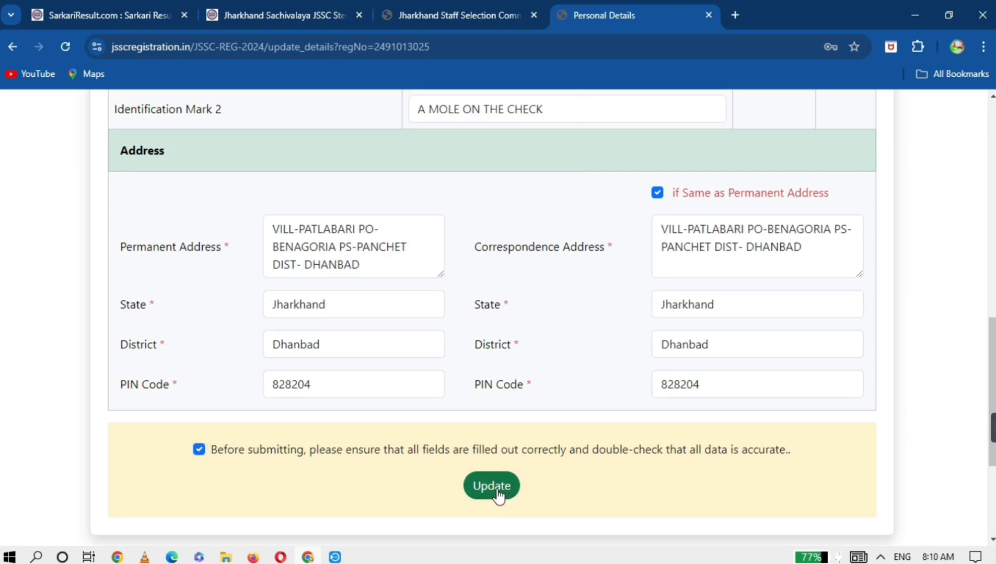
pyautogui.click(498, 493)
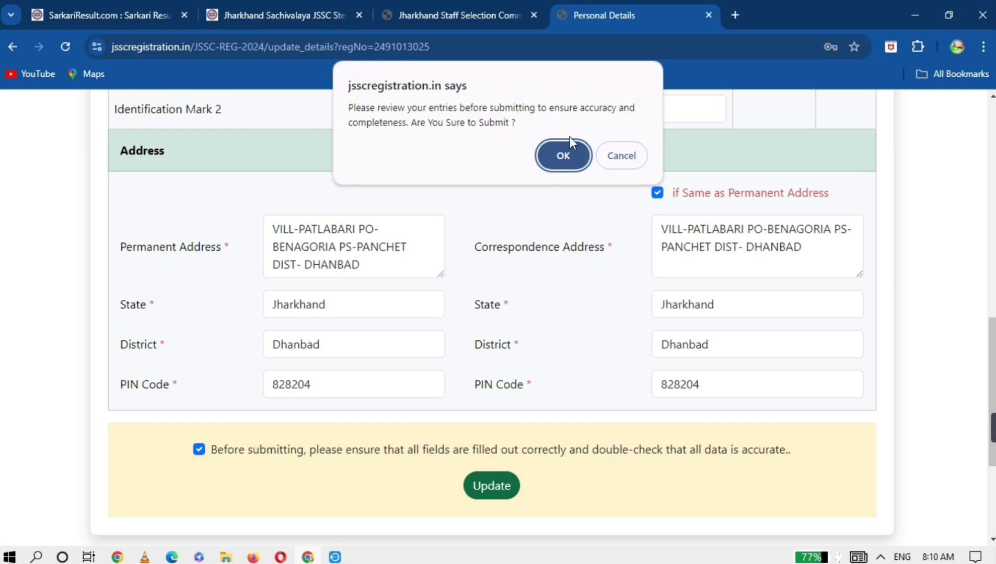
pyautogui.click(566, 157)
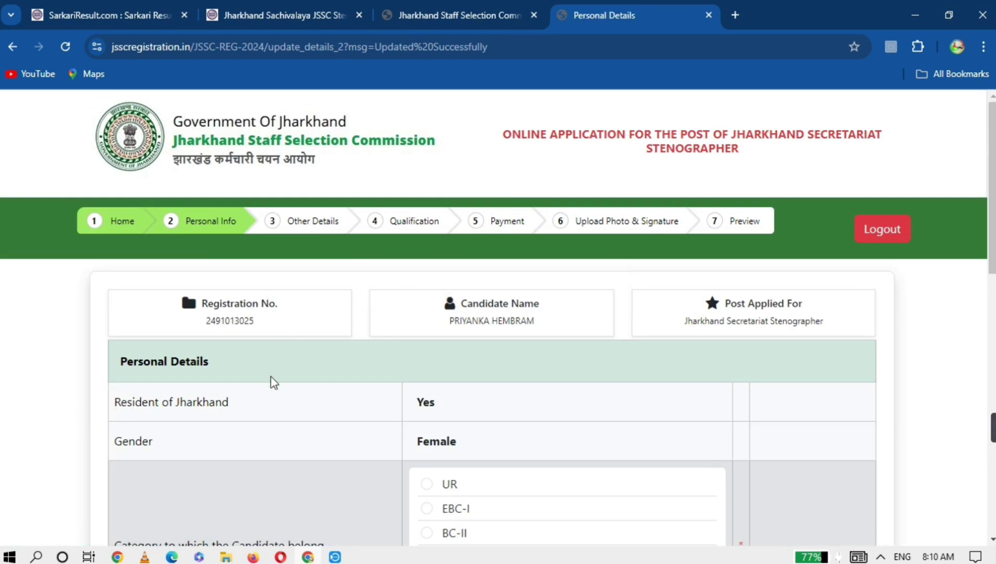
# - Select category ST and answer No to ex-serviceman, disability, sports quota and Primitive Tribal Group
pyautogui.scroll(-3, 271, 383)
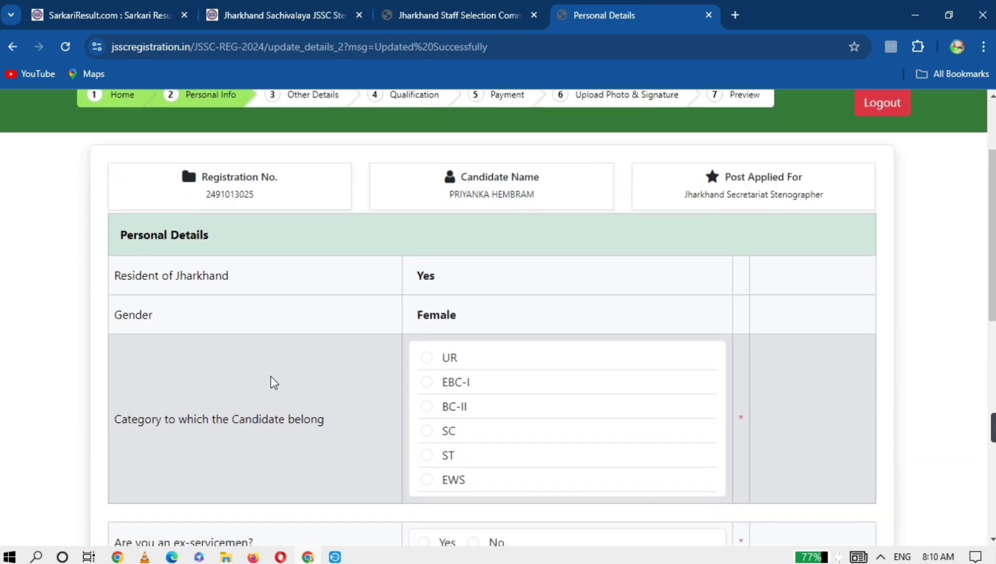
pyautogui.scroll(-1, 271, 377)
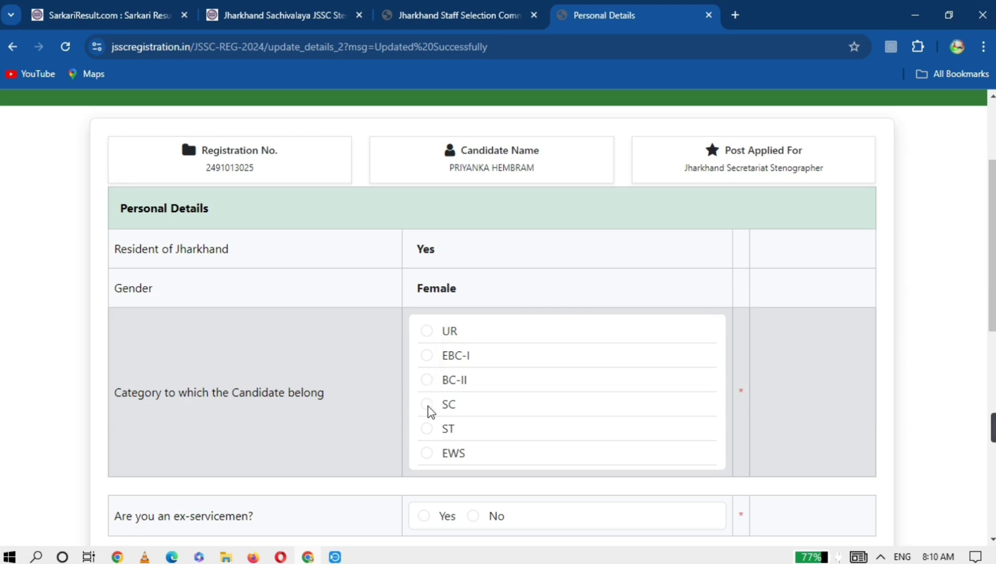
pyautogui.click(428, 433)
pyautogui.scroll(-3, 429, 435)
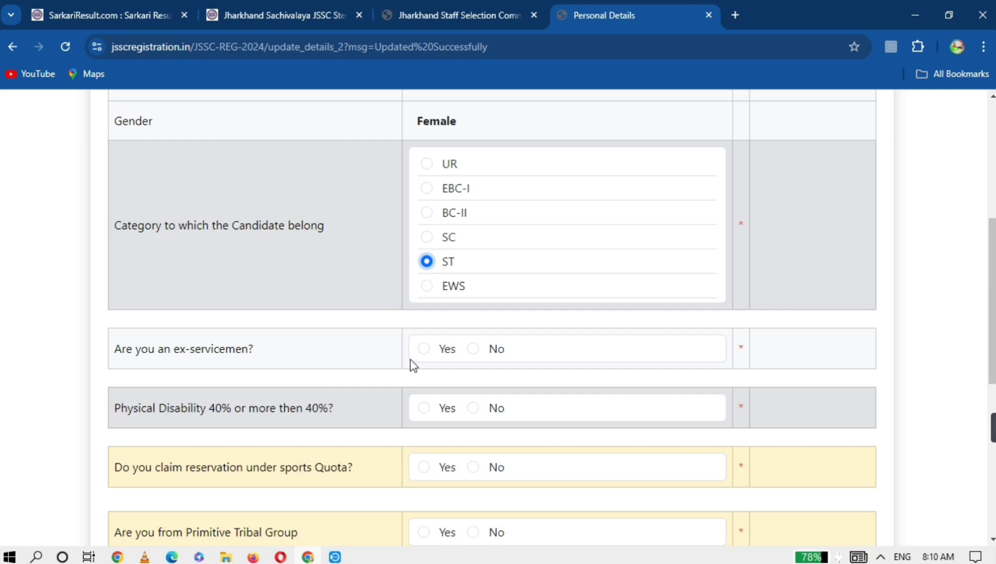
pyautogui.click(473, 349)
pyautogui.click(473, 408)
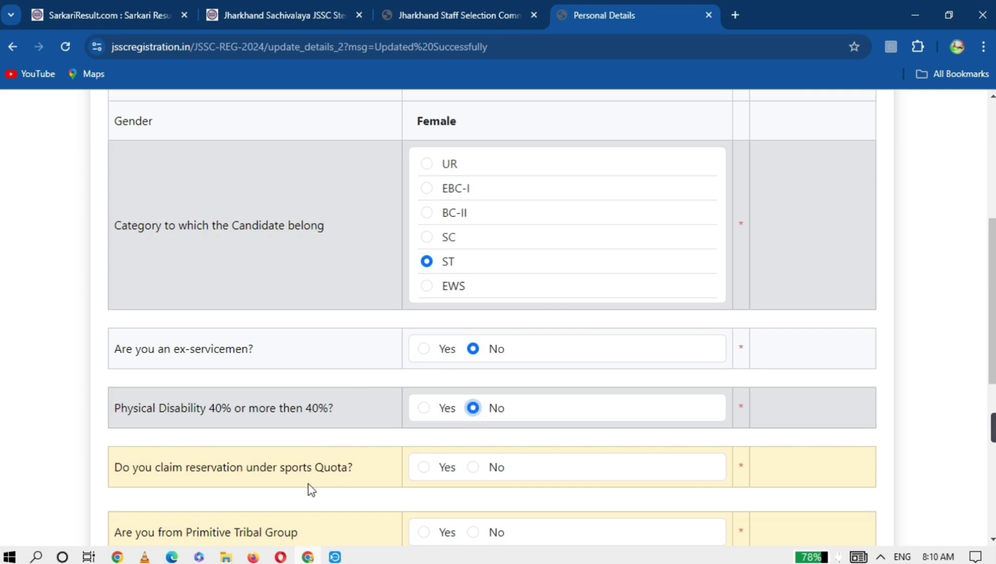
pyautogui.click(473, 467)
pyautogui.scroll(-1, 391, 500)
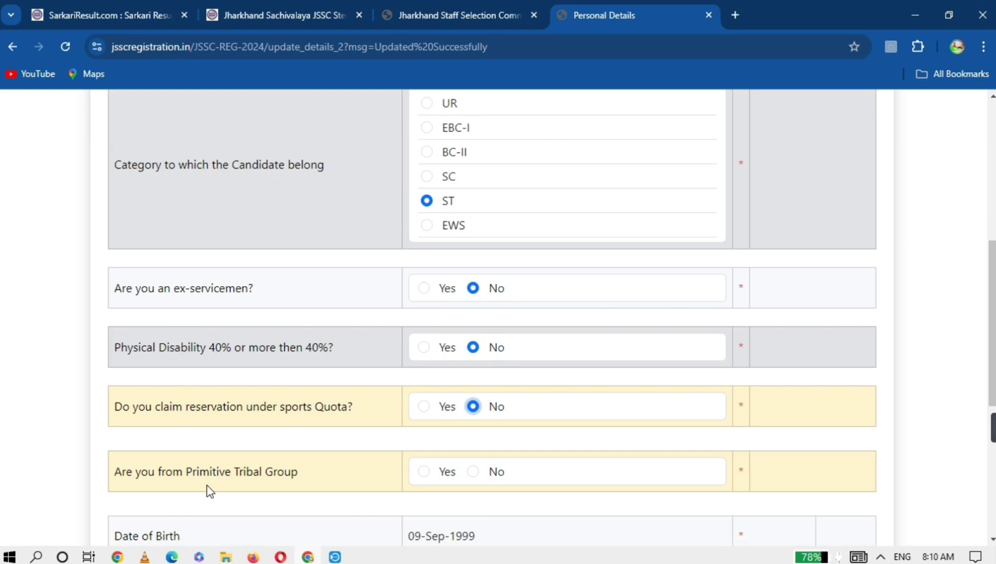
pyautogui.click(474, 472)
# - Accept the disclaimer and save the category and reservation details
pyautogui.scroll(-2, 341, 509)
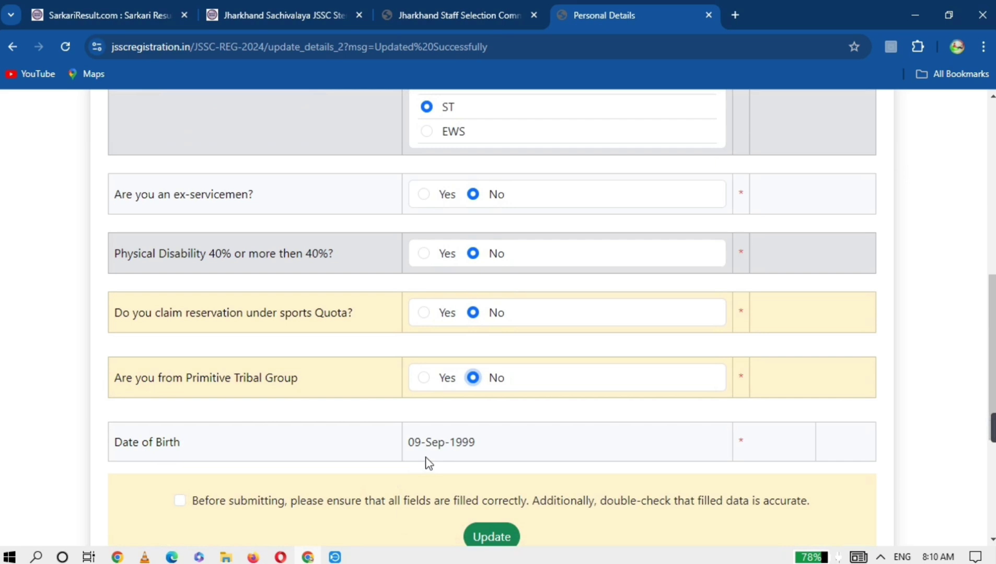
pyautogui.click(180, 502)
pyautogui.scroll(-1, 188, 510)
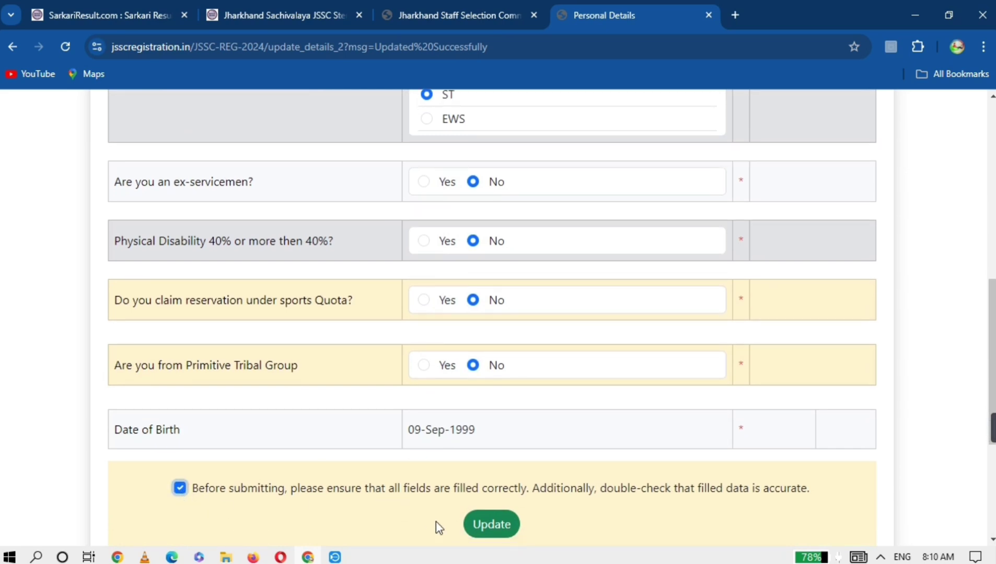
pyautogui.click(485, 529)
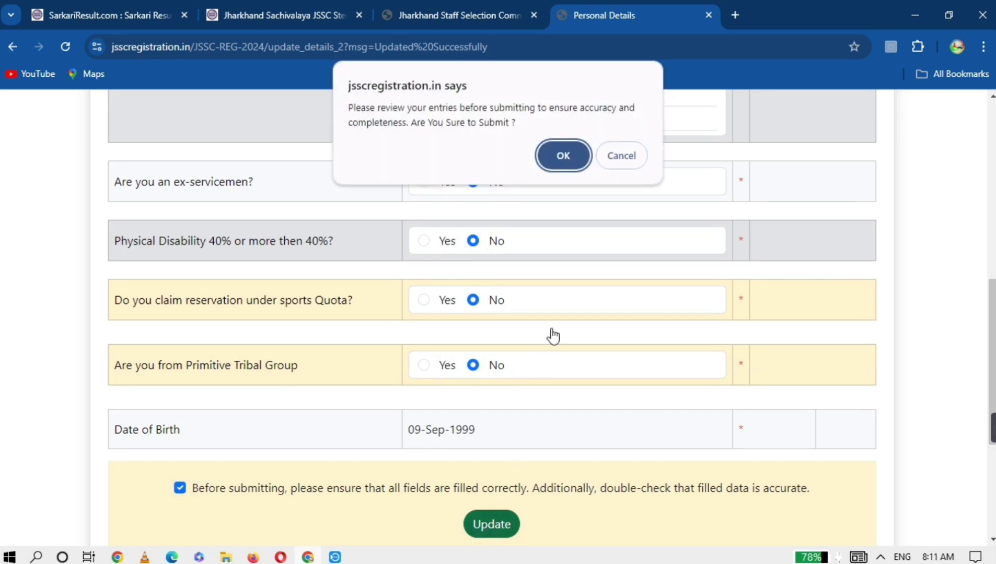
pyautogui.click(563, 157)
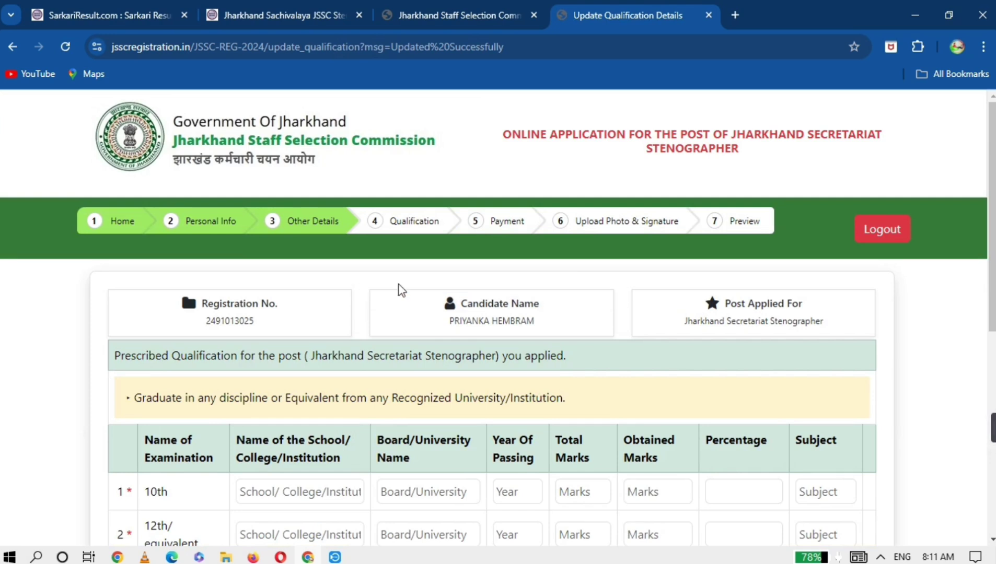
# - Tick the qualification accuracy confirmation and submit to reach the Rs.50.00 payment page
pyautogui.scroll(-2, 398, 285)
pyautogui.scroll(-1, 402, 290)
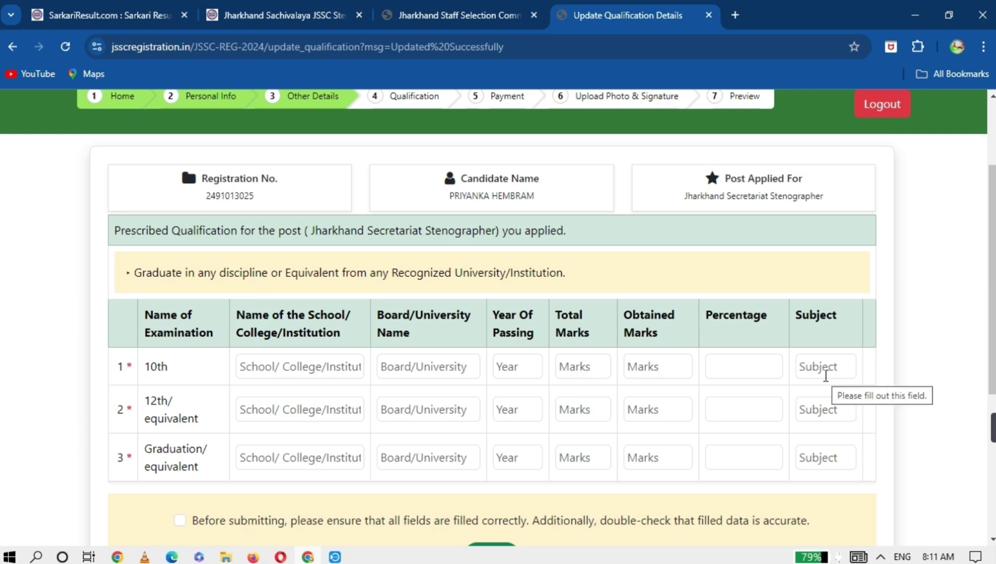
pyautogui.scroll(-1, 167, 481)
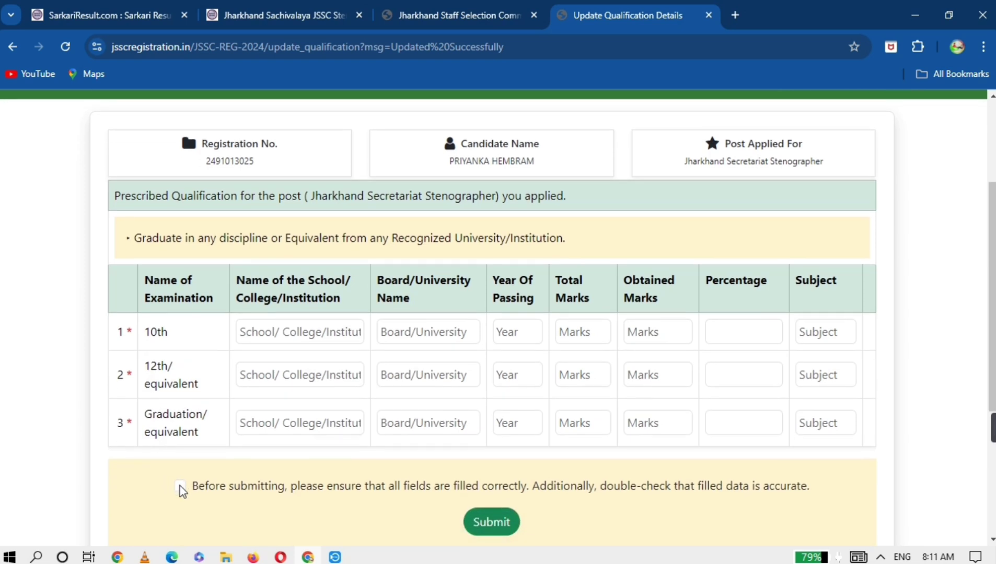
pyautogui.click(180, 486)
pyautogui.click(335, 557)
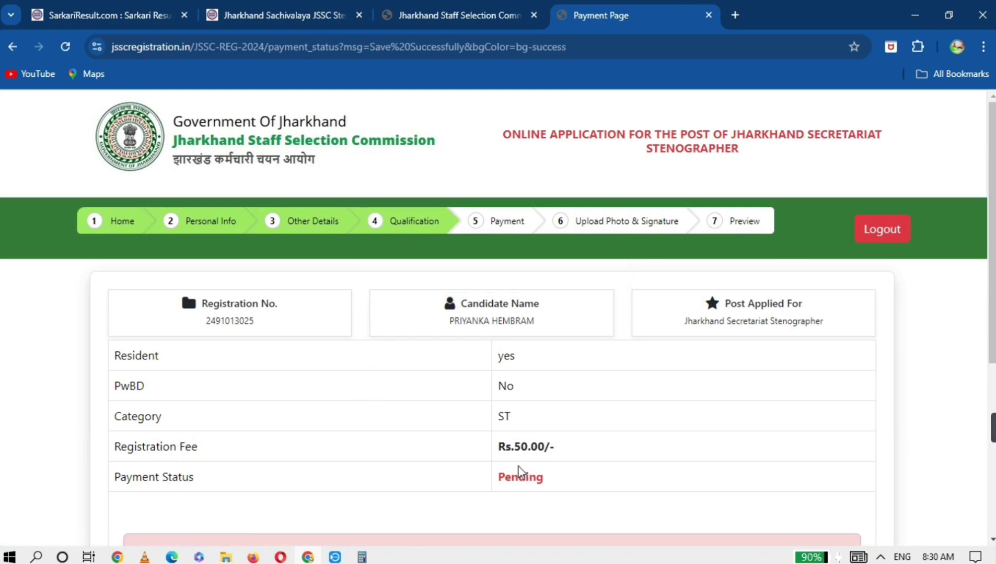
# - Scroll down the Payment page to the fee table
pyautogui.scroll(-1, 592, 281)
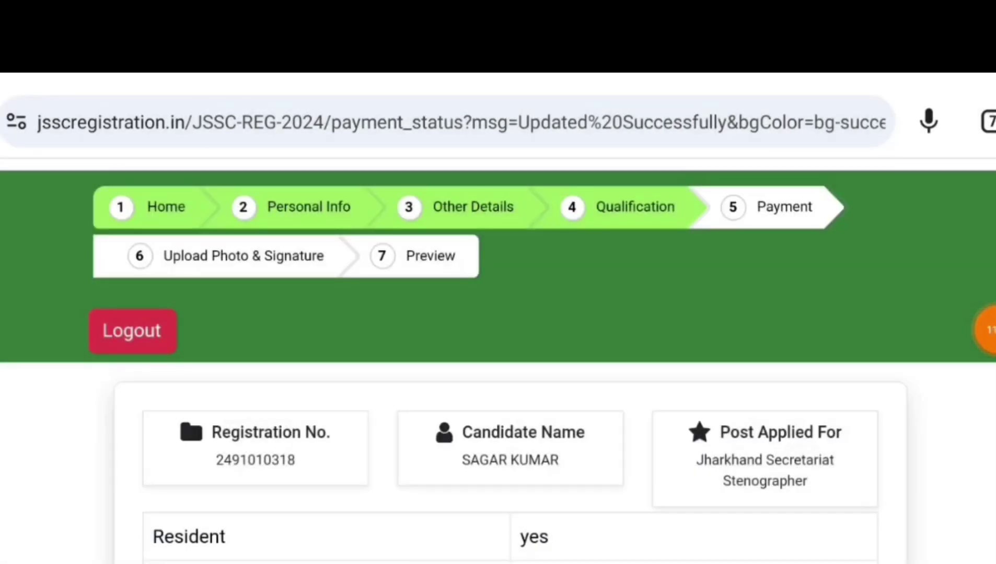
pyautogui.scroll(-7, 498, 324)
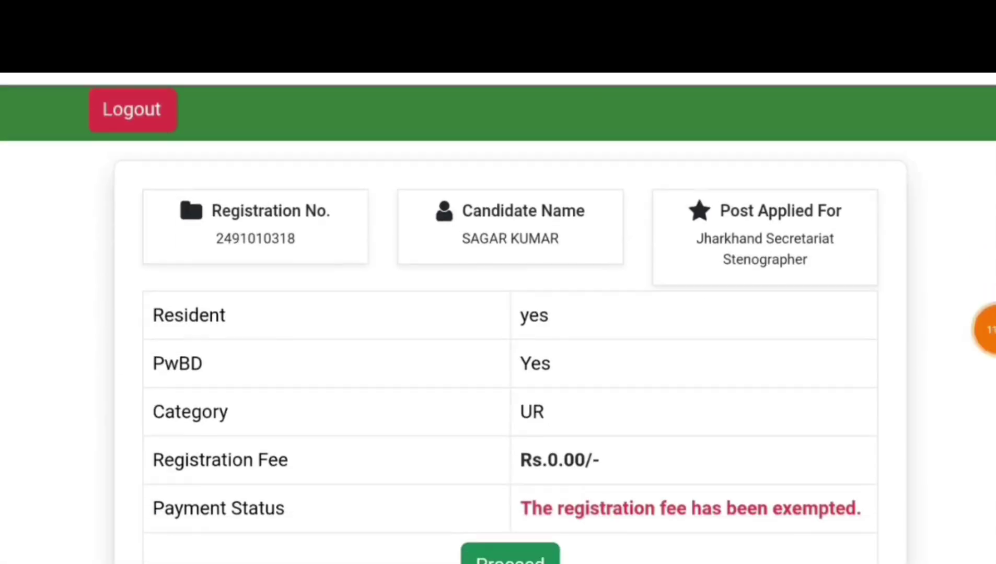
# - Proceed from the fee page to the upload step and dismiss the translation prompt
pyautogui.click(510, 410)
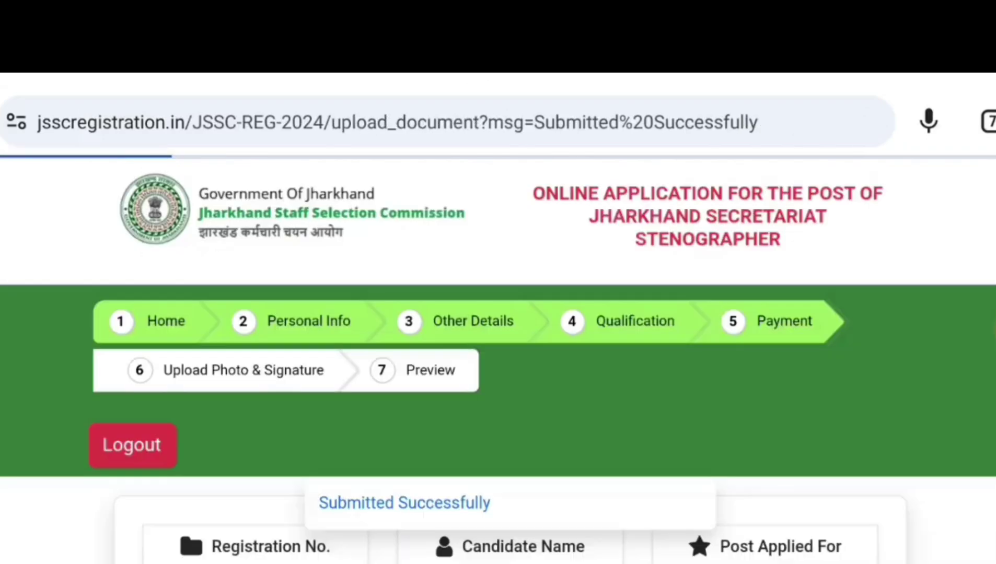
pyautogui.moveTo(499, 193); pyautogui.dragTo(679, 193)
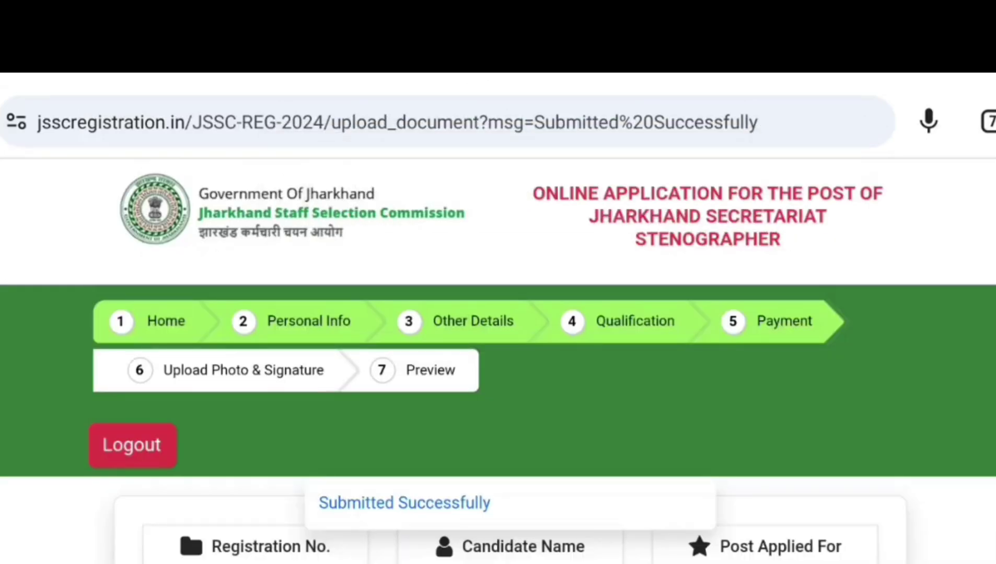
pyautogui.scroll(-6, 498, 324)
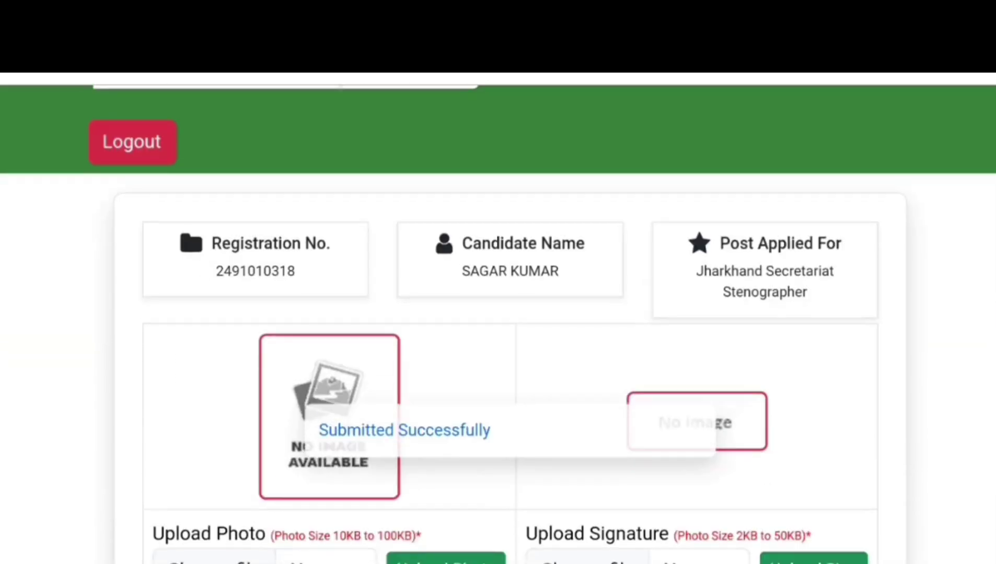
pyautogui.scroll(-2, 498, 324)
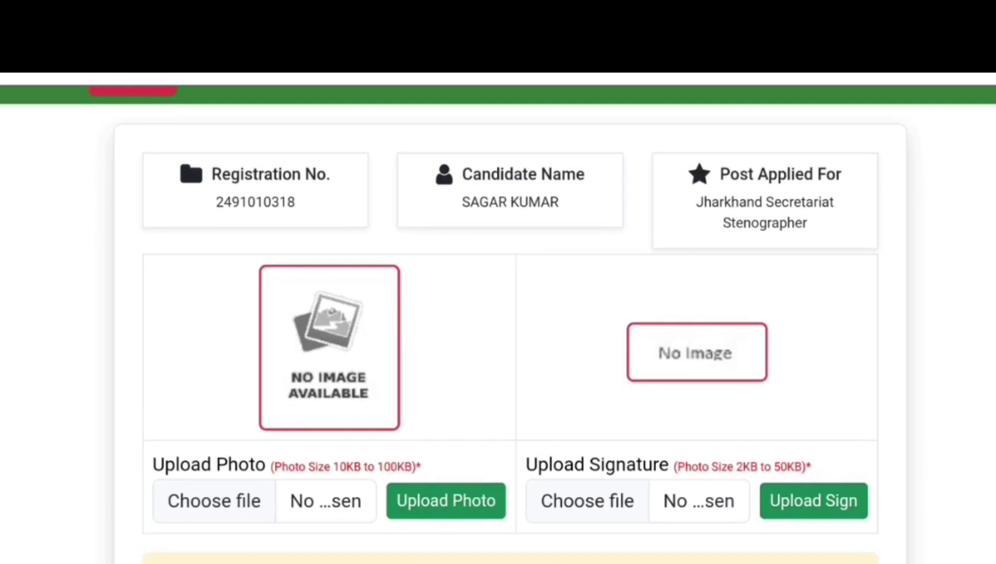
pyautogui.scroll(-2, 498, 324)
# - Choose the candidate's photo image file and upload it
pyautogui.click(850, 497)
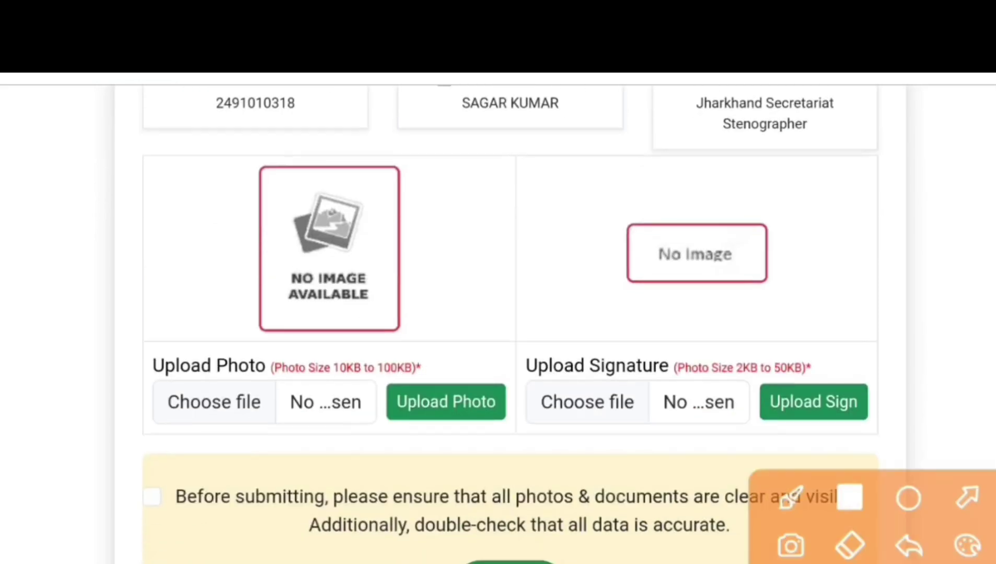
pyautogui.moveTo(225, 336)
pyautogui.mouseDown()
pyautogui.moveTo(283, 369)
pyautogui.moveTo(437, 388)
pyautogui.mouseUp()
pyautogui.moveTo(647, 338); pyautogui.dragTo(836, 384)
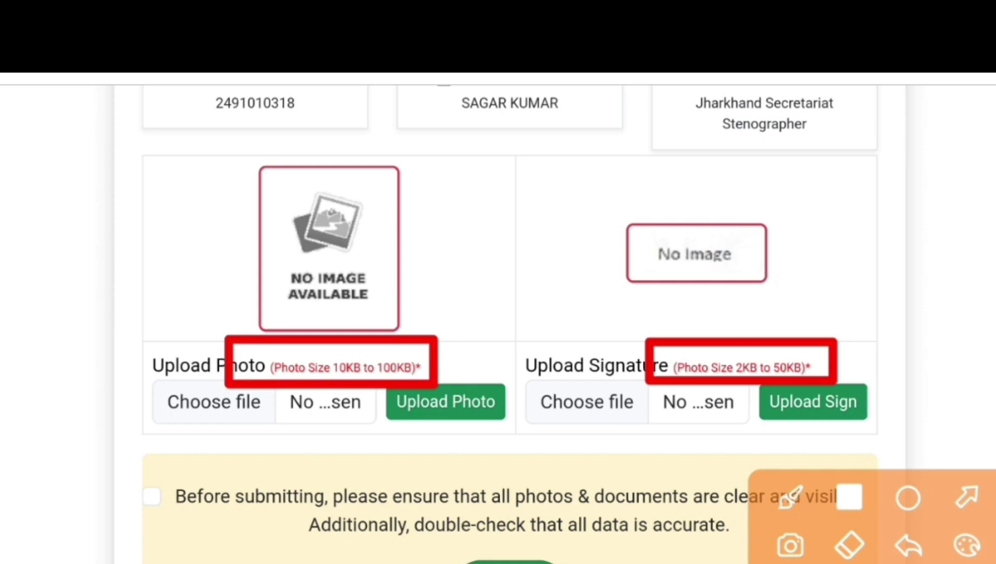
pyautogui.scroll(-2, 510, 324)
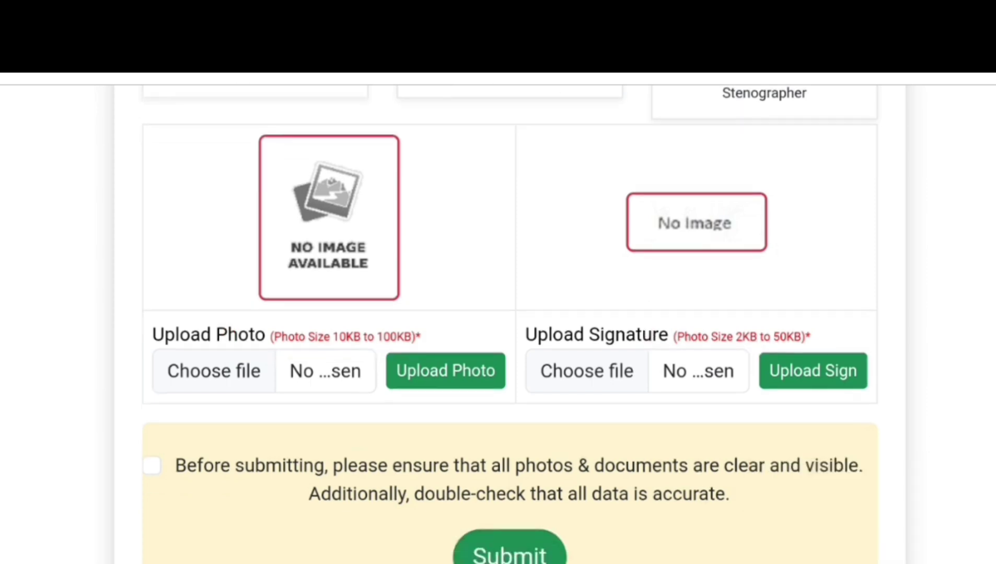
pyautogui.click(850, 497)
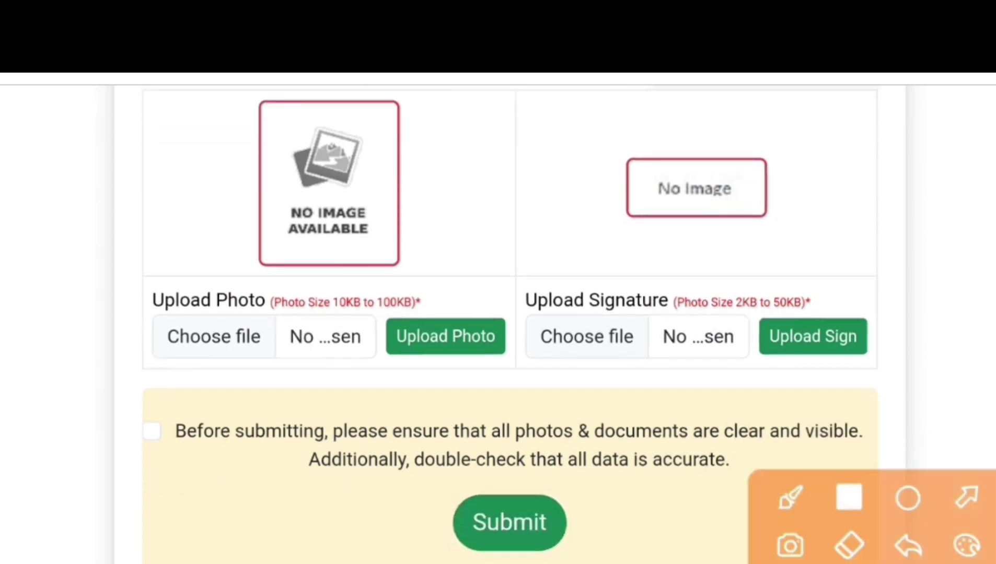
pyautogui.moveTo(142, 296)
pyautogui.mouseDown()
pyautogui.moveTo(176, 366)
pyautogui.moveTo(269, 365)
pyautogui.mouseUp()
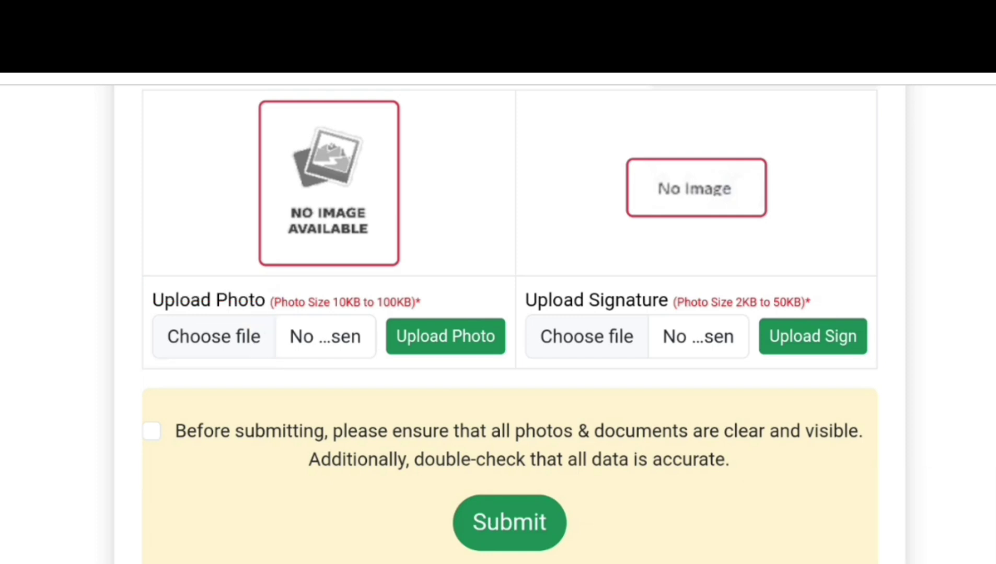
pyautogui.click(214, 336)
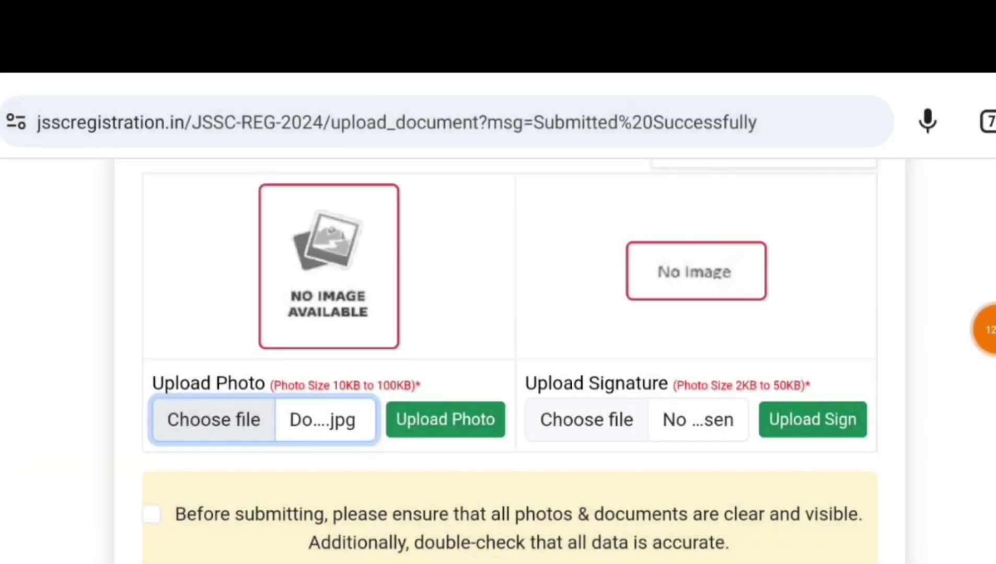
pyautogui.click(987, 330)
pyautogui.click(849, 498)
pyautogui.moveTo(384, 391); pyautogui.dragTo(519, 454)
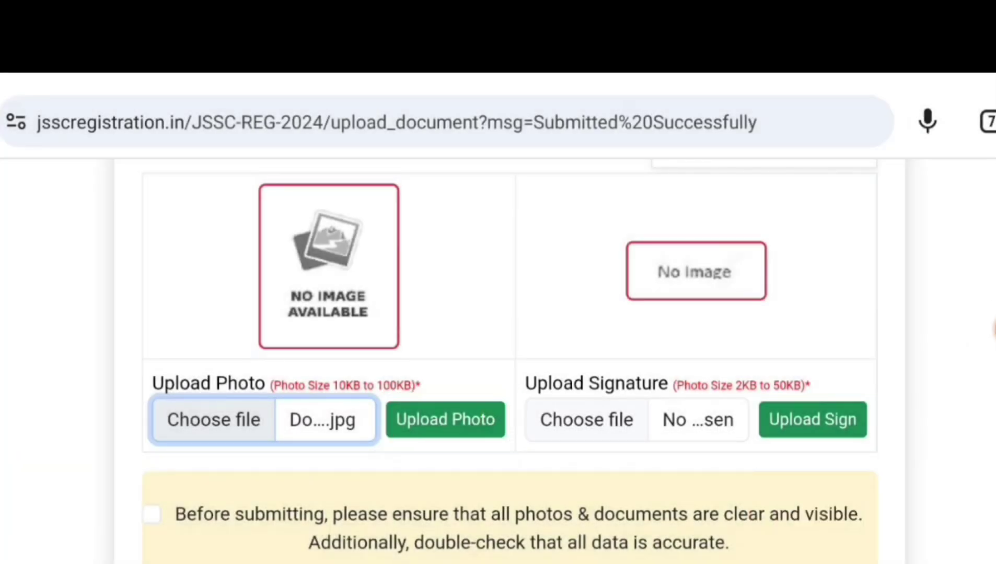
pyautogui.click(445, 420)
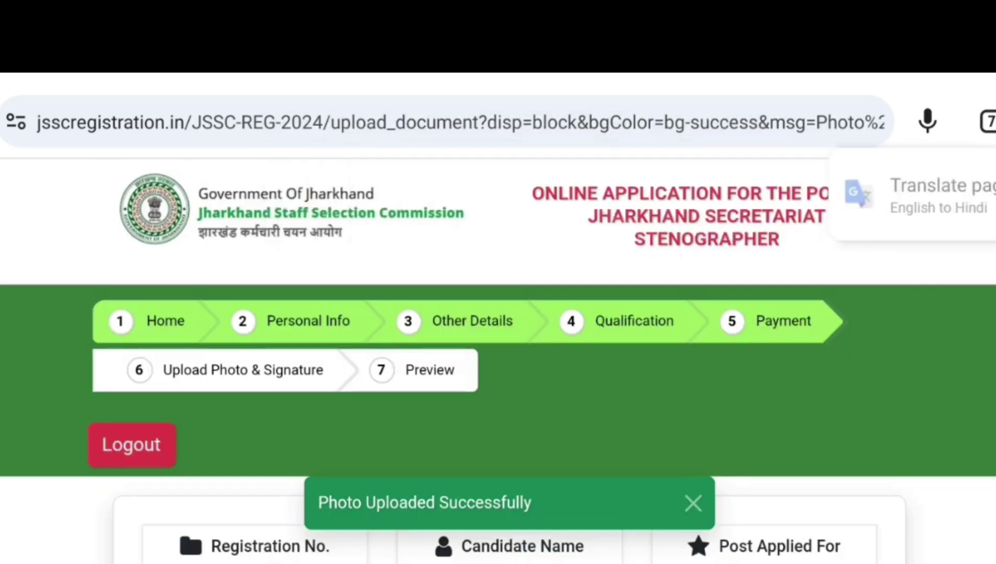
# - Confirm that the uploaded documents are clear and the data is accurate
pyautogui.scroll(-10, 498, 366)
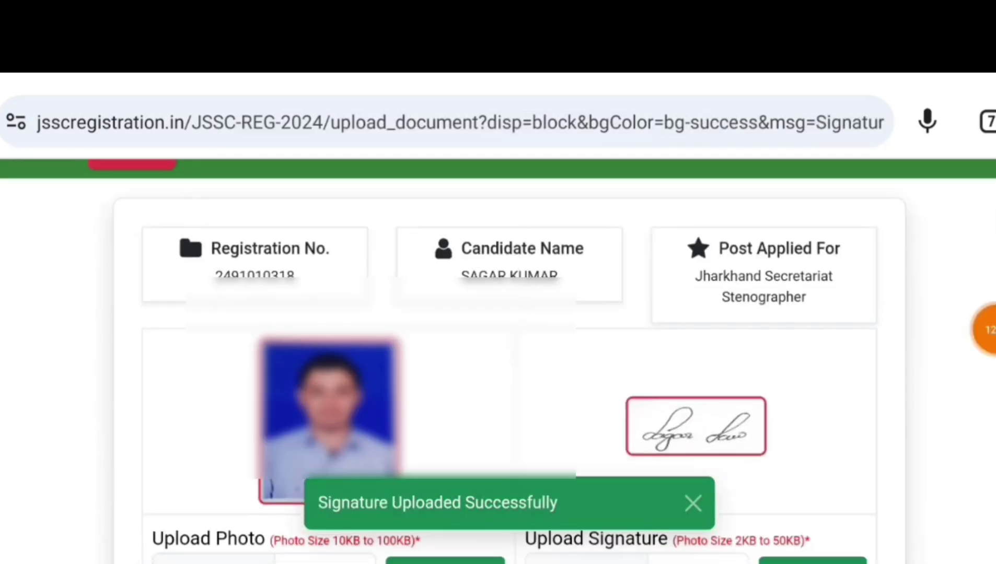
pyautogui.scroll(-7, 498, 313)
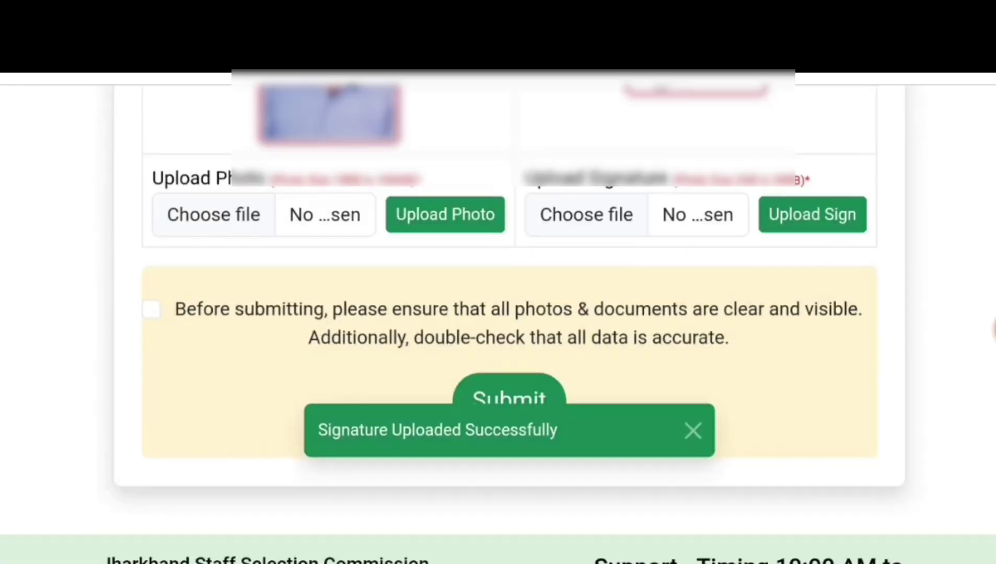
pyautogui.click(151, 310)
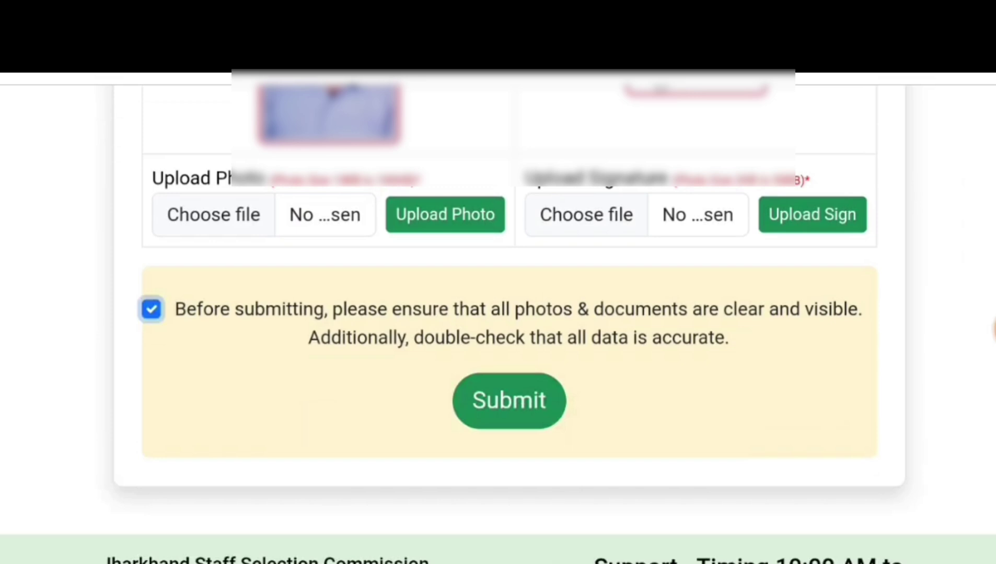
pyautogui.click(993, 329)
pyautogui.click(848, 497)
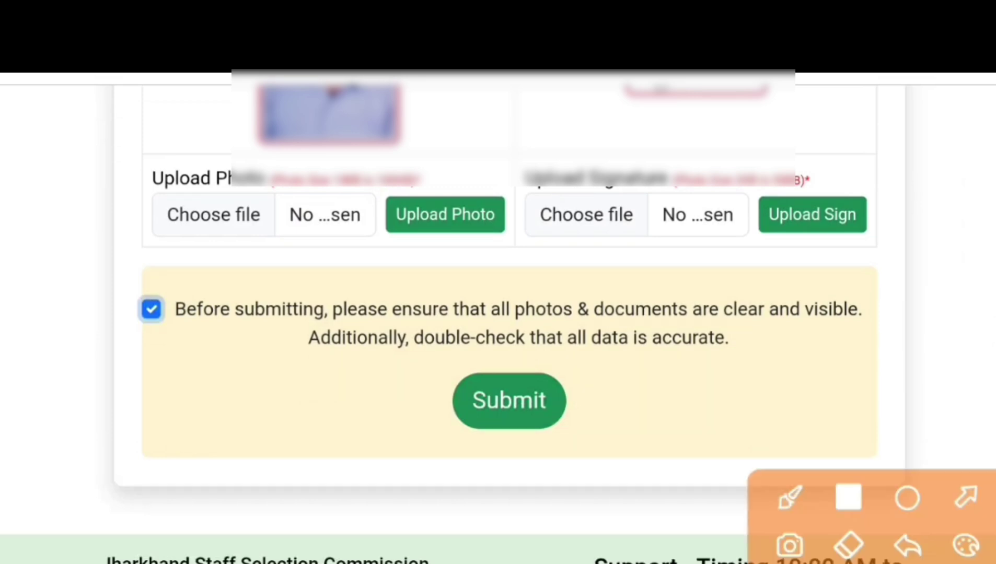
pyautogui.moveTo(111, 279); pyautogui.dragTo(192, 350)
pyautogui.moveTo(412, 356)
pyautogui.mouseDown()
pyautogui.moveTo(417, 373)
pyautogui.moveTo(590, 454)
pyautogui.mouseUp()
# - Submit the uploaded photo and signature and scroll through the application preview
pyautogui.click(988, 558)
pyautogui.scroll(-6, 509, 321)
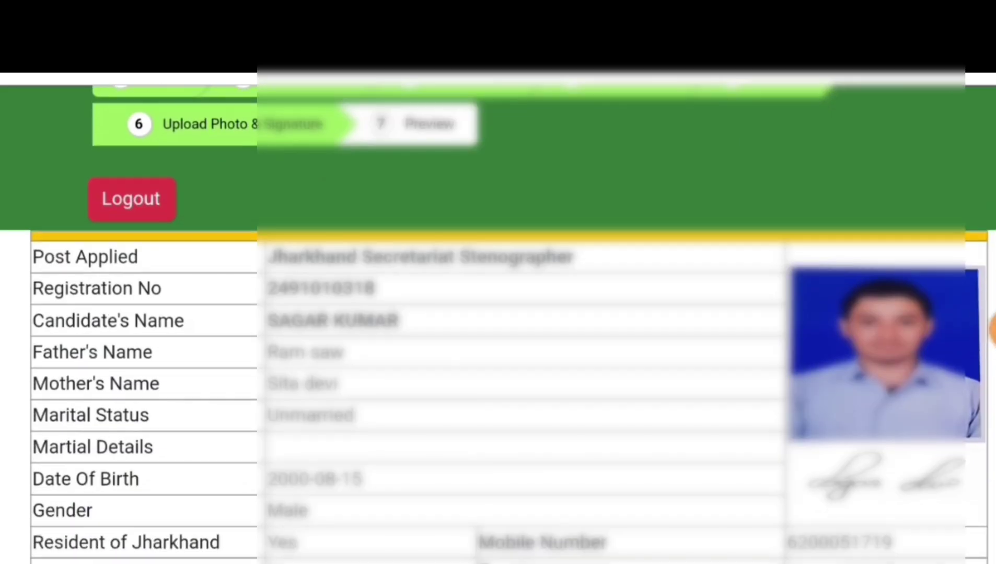
pyautogui.scroll(-9, 509, 324)
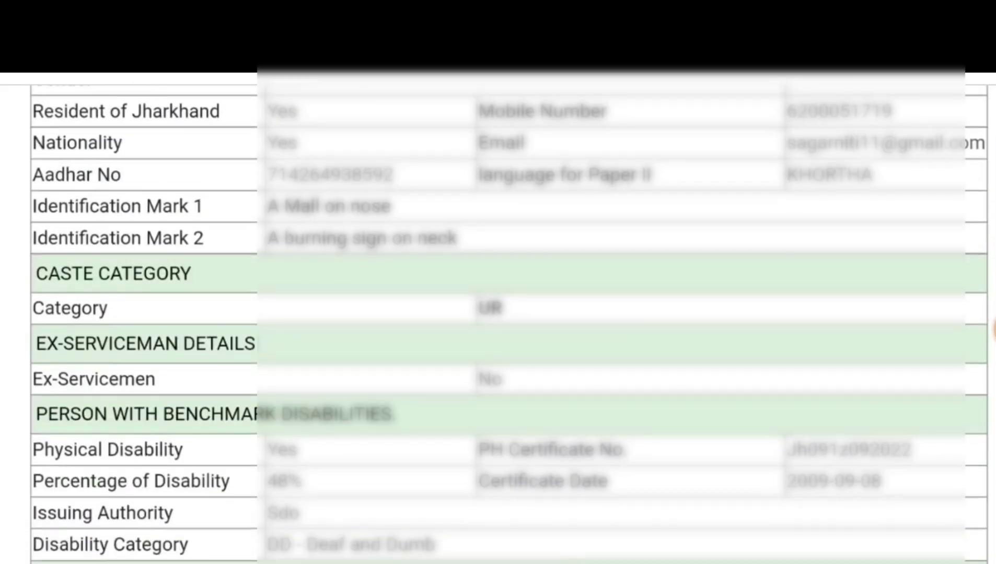
pyautogui.scroll(-7, 498, 325)
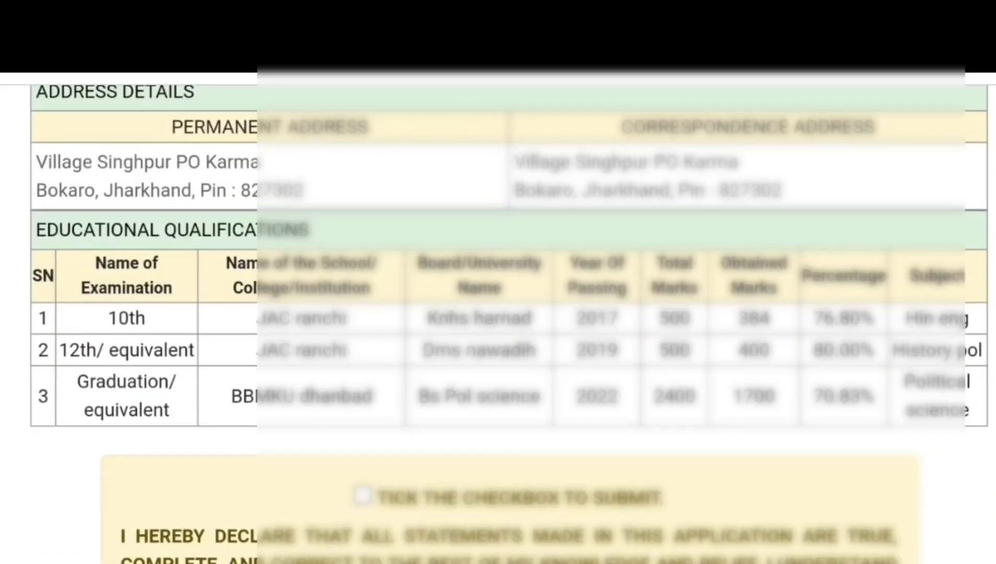
pyautogui.scroll(-1, 498, 324)
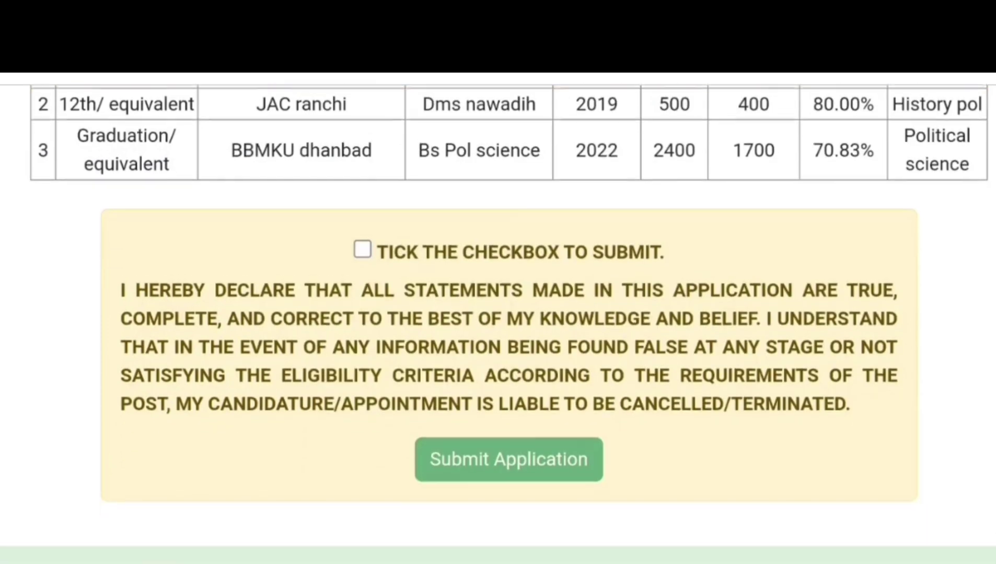
pyautogui.click(848, 497)
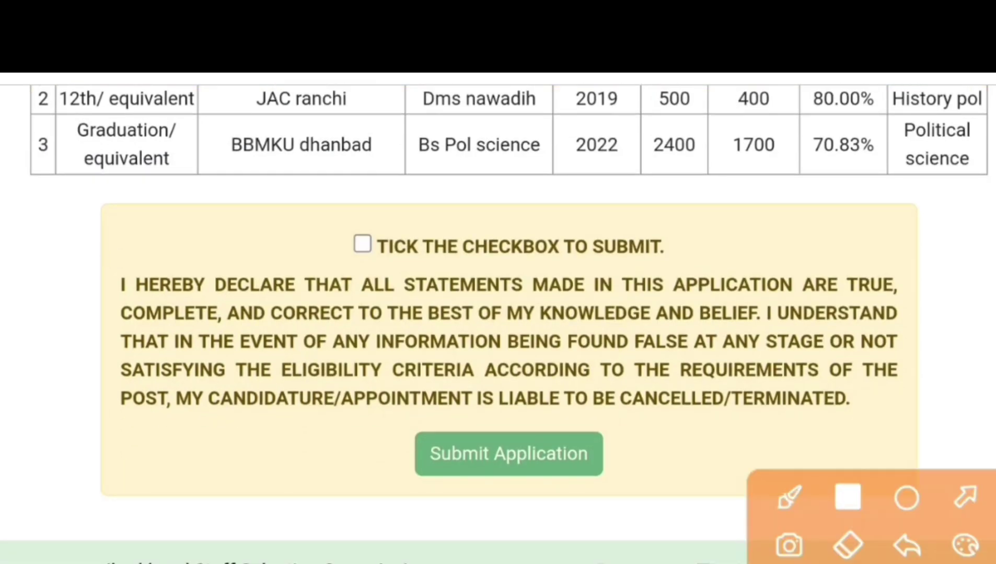
pyautogui.moveTo(313, 214)
pyautogui.mouseDown()
pyautogui.moveTo(361, 250)
pyautogui.moveTo(549, 274)
pyautogui.moveTo(709, 275)
pyautogui.mouseUp()
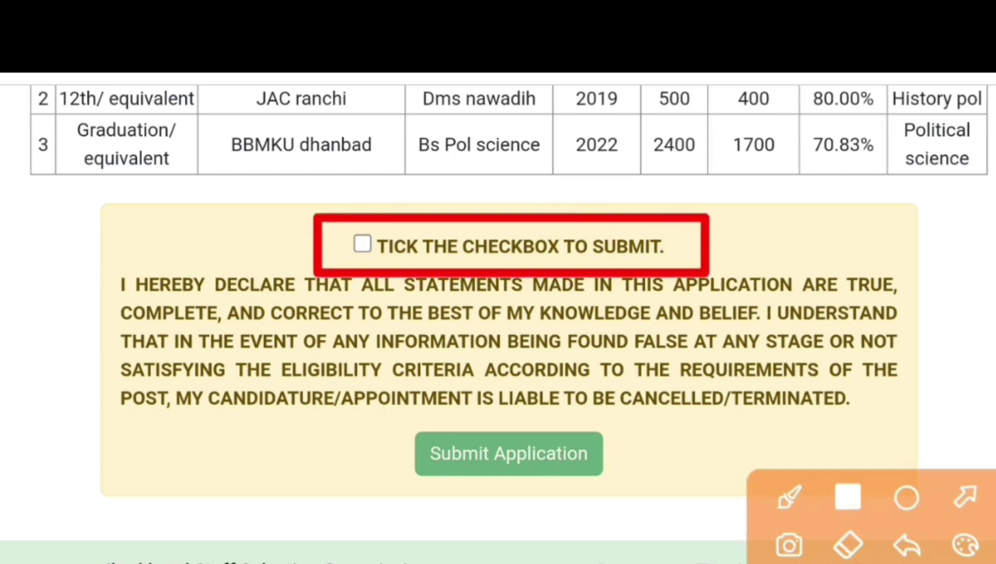
pyautogui.press('Escape')
# - Accept the declaration and submit the completed application
pyautogui.click(362, 244)
pyautogui.scroll(-2, 498, 324)
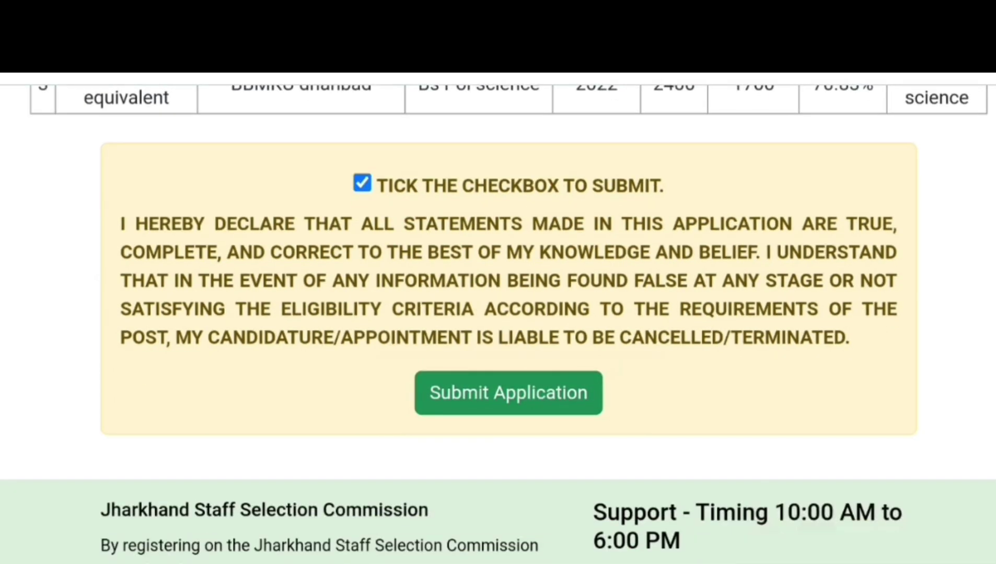
pyautogui.click(509, 393)
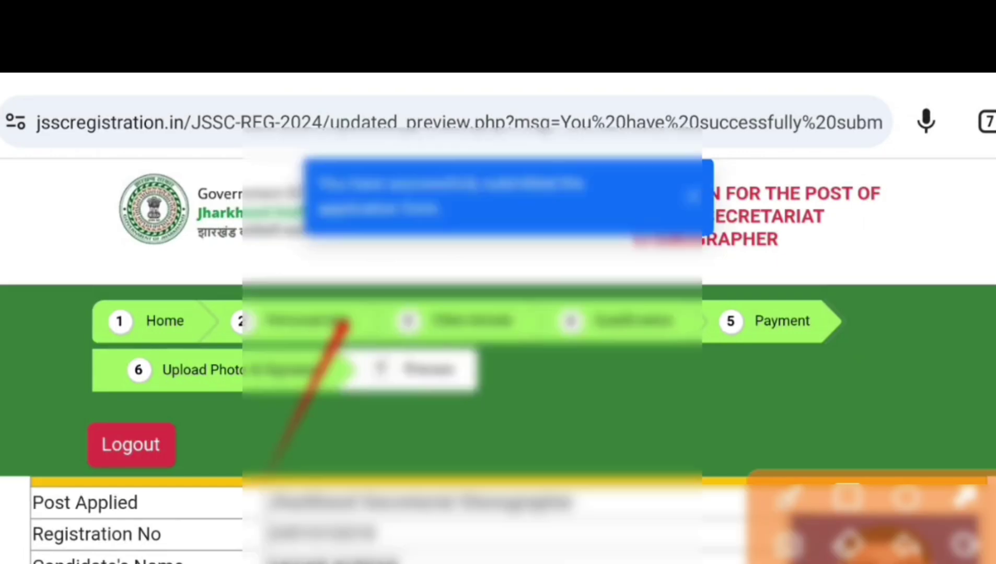
pyautogui.scroll(-20, 498, 324)
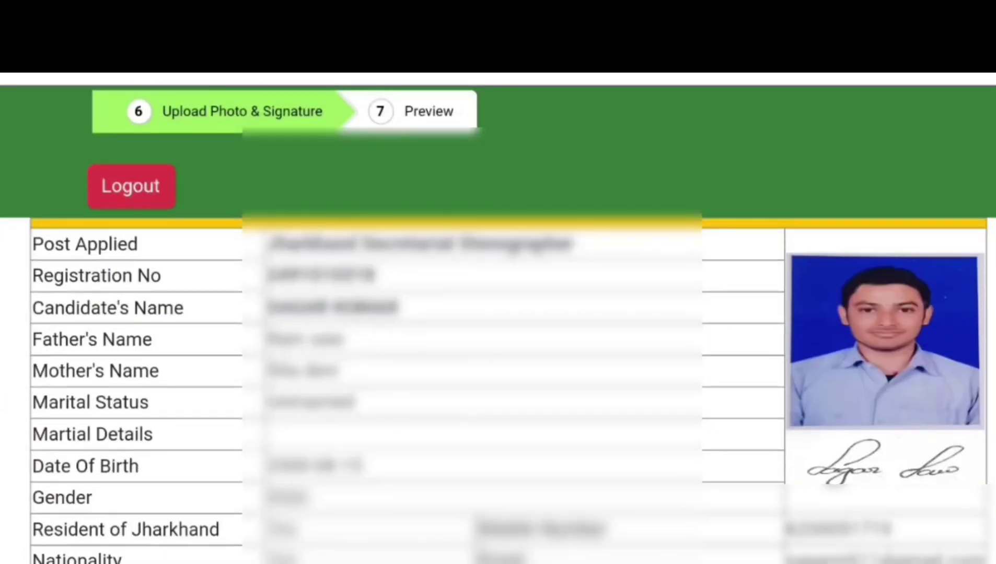